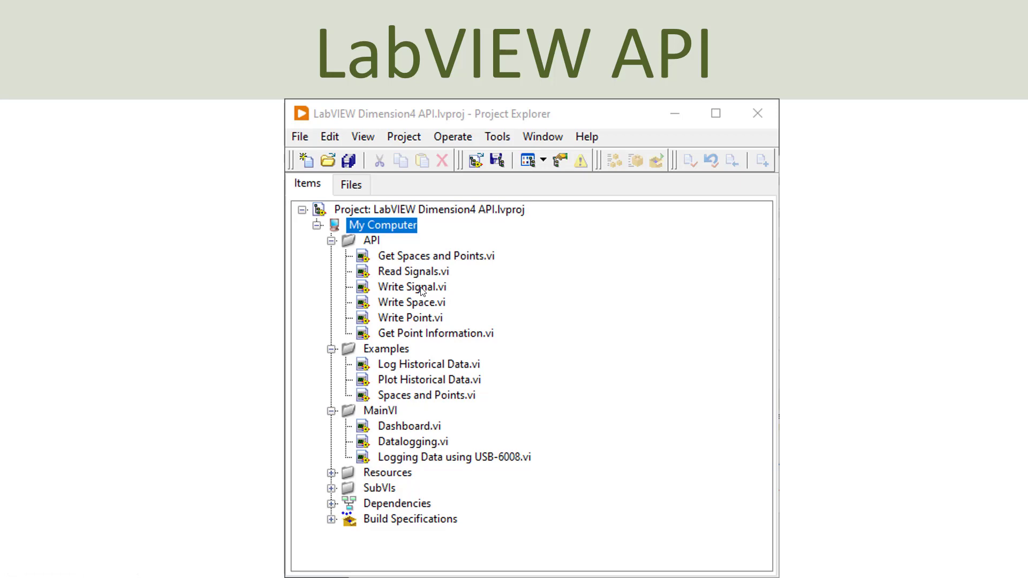
{"action": "key", "text": "Right"}
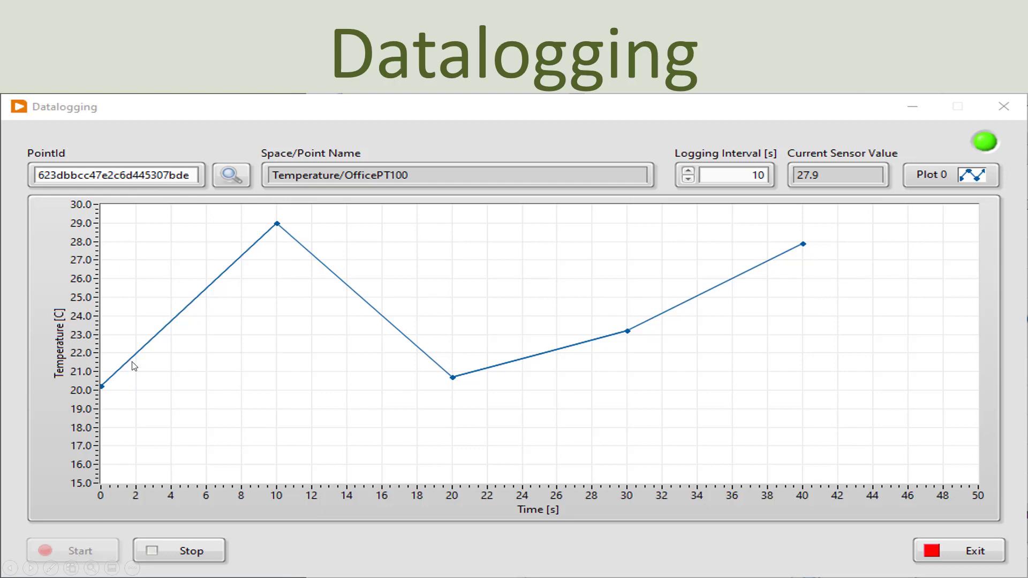
{"action": "left_click", "coordinate": [796, 270]}
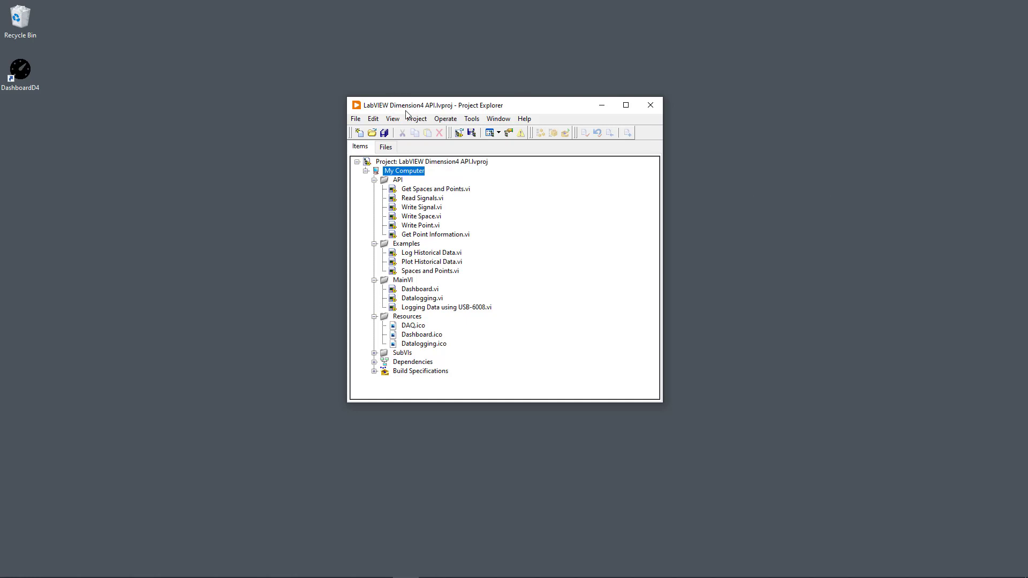
Open Dashboard.vi from the project's MainVI folder and run it.
{"action": "left_click_drag", "start_coordinate": [528, 104], "coordinate": [518, 115]}
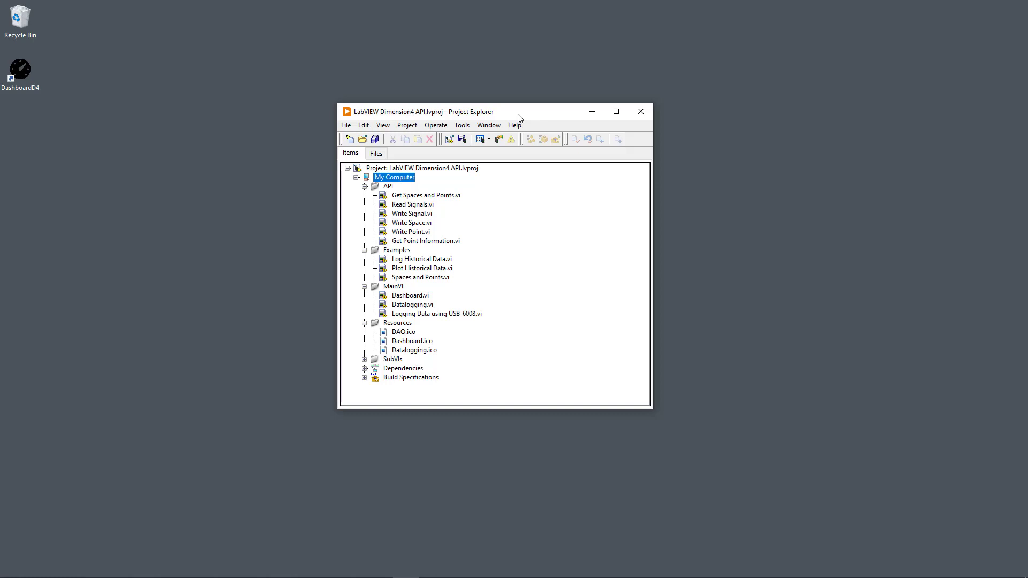
{"action": "mouse_move", "coordinate": [543, 111]}
{"action": "left_mouse_down"}
{"action": "mouse_move", "coordinate": [523, 115]}
{"action": "mouse_move", "coordinate": [570, 123]}
{"action": "mouse_move", "coordinate": [538, 124]}
{"action": "left_mouse_up"}
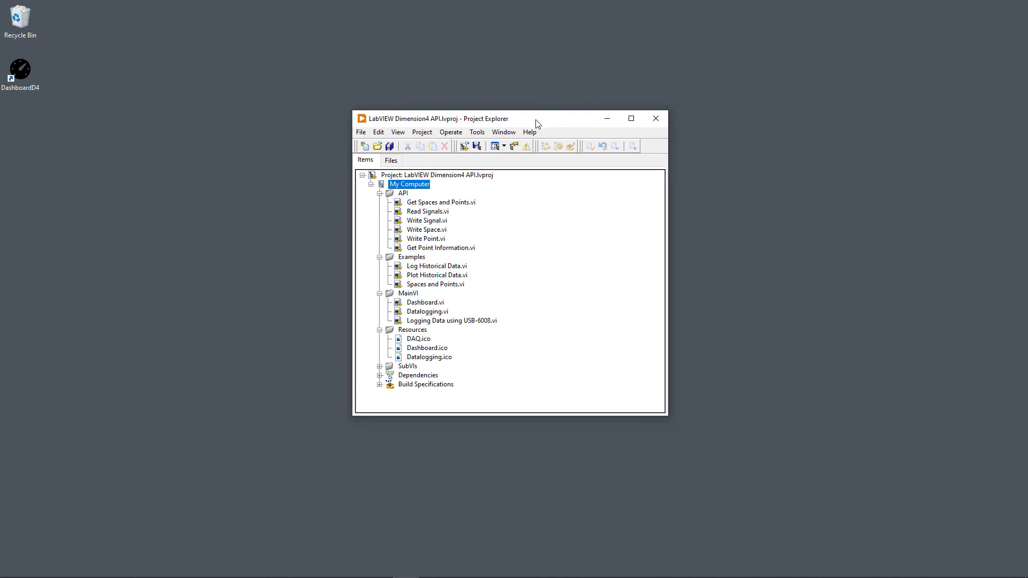
{"action": "left_click", "coordinate": [430, 303]}
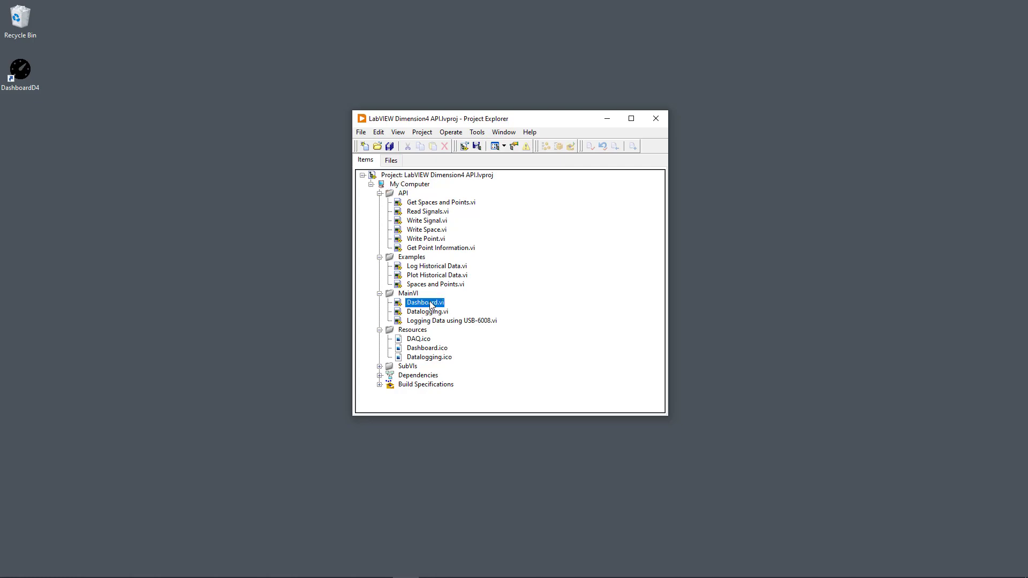
{"action": "double_click", "coordinate": [430, 303]}
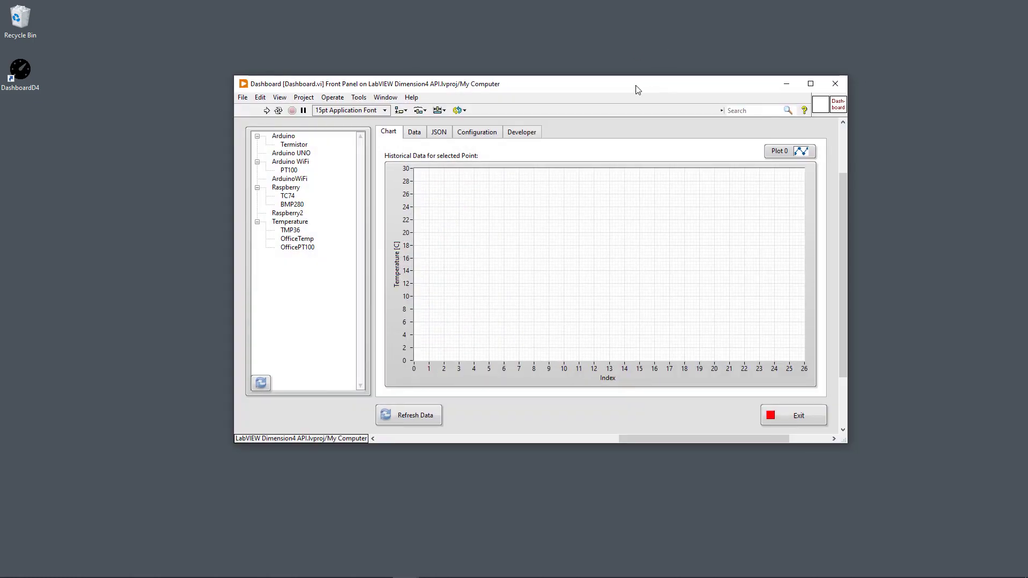
{"action": "left_click_drag", "start_coordinate": [637, 88], "coordinate": [546, 67]}
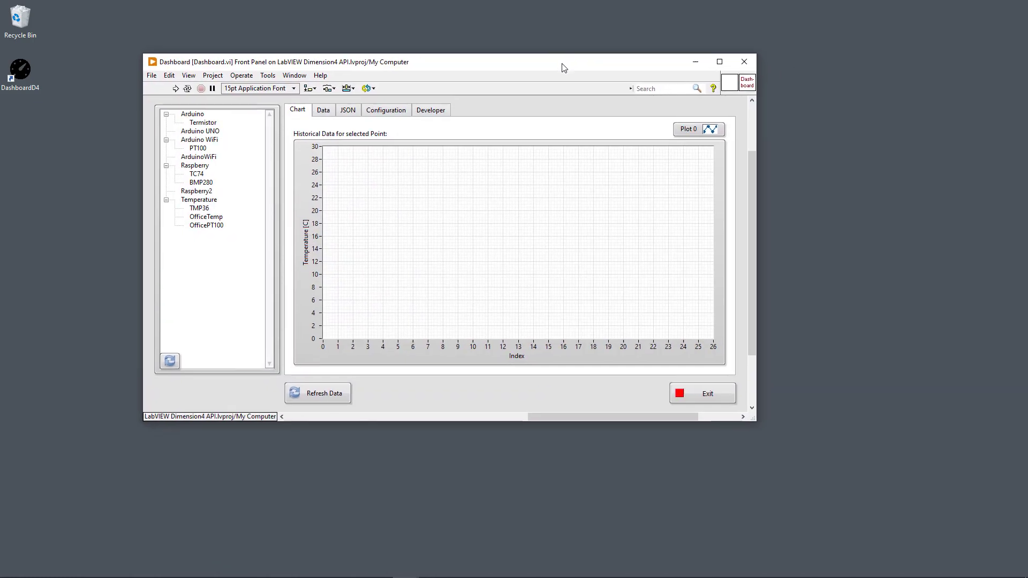
{"action": "left_click", "coordinate": [175, 89]}
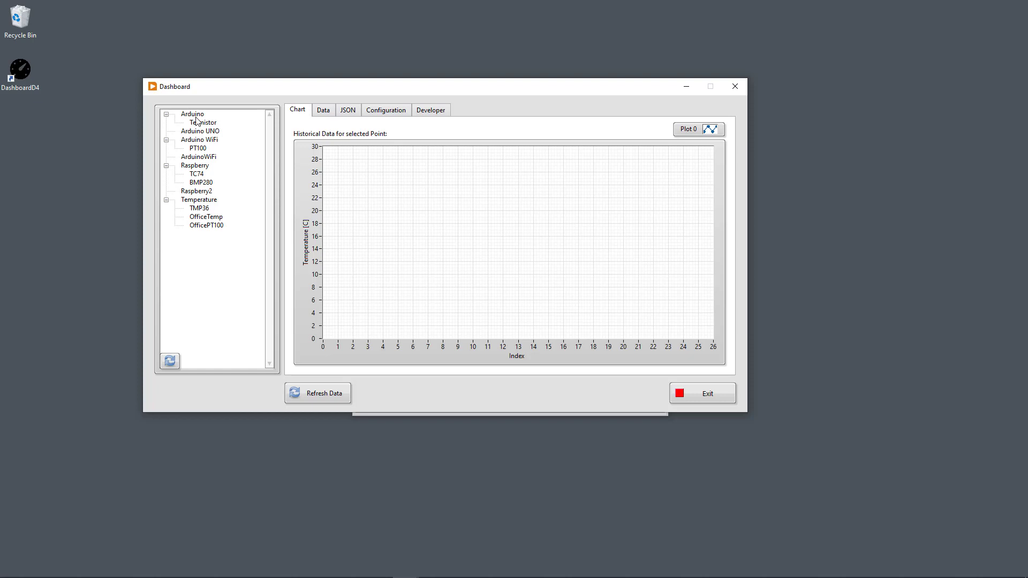
View the historical data charts of the Termistor, OfficeTemp and OfficePT100 points.
{"action": "left_click", "coordinate": [195, 117]}
{"action": "left_click", "coordinate": [200, 124]}
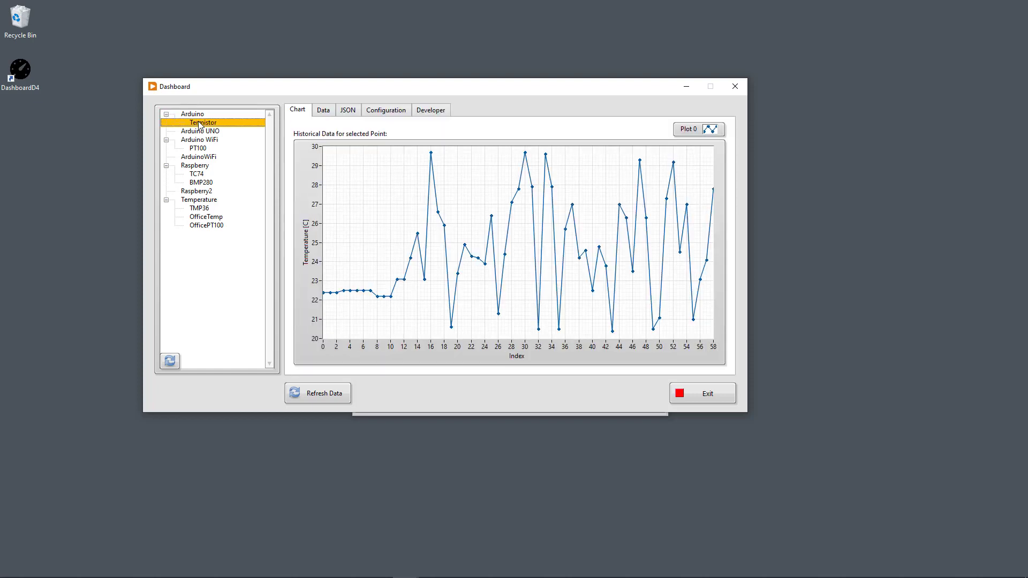
{"action": "left_click", "coordinate": [204, 217]}
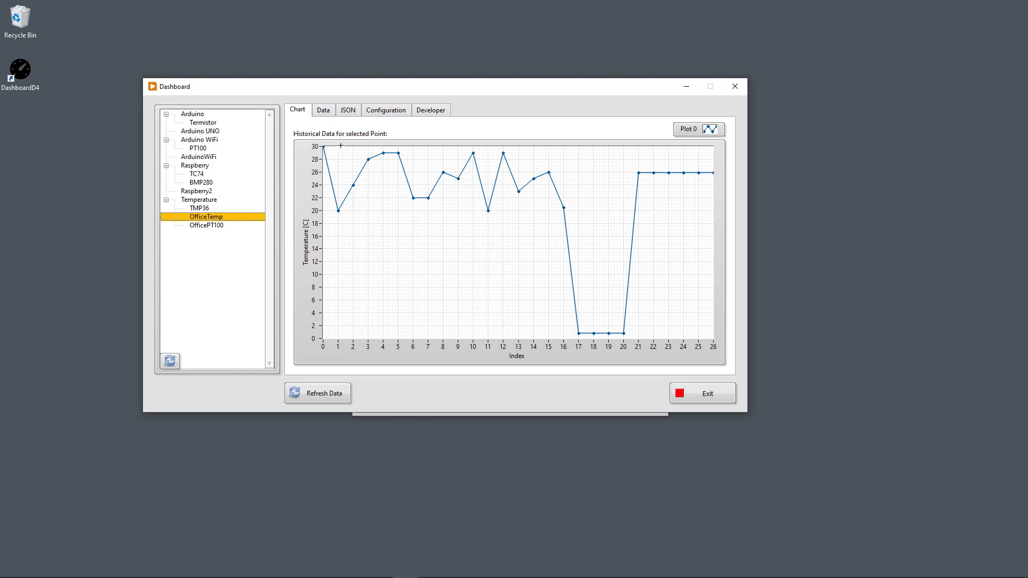
{"action": "left_click", "coordinate": [209, 225]}
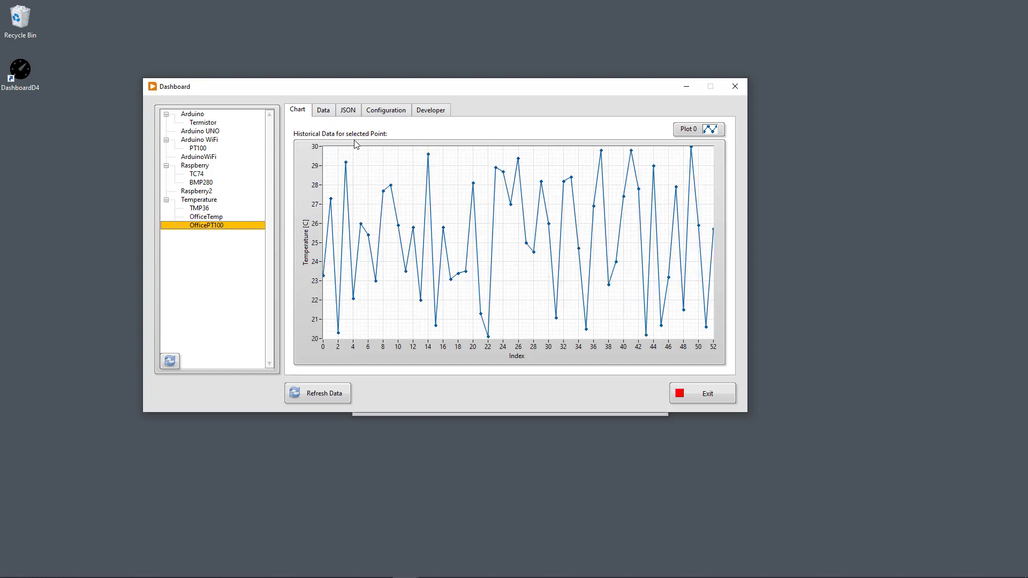
Examine the OfficePT100 data table and the XML, CSV and Microsoft Excel formats for saving it, closing the save dialog without saving.
{"action": "left_click", "coordinate": [328, 112]}
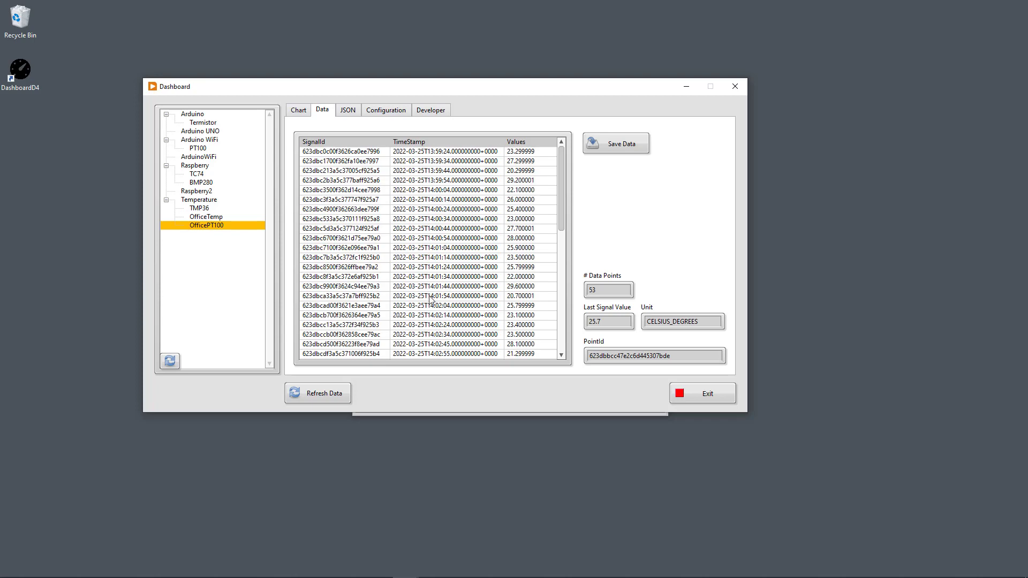
{"action": "left_click", "coordinate": [628, 146]}
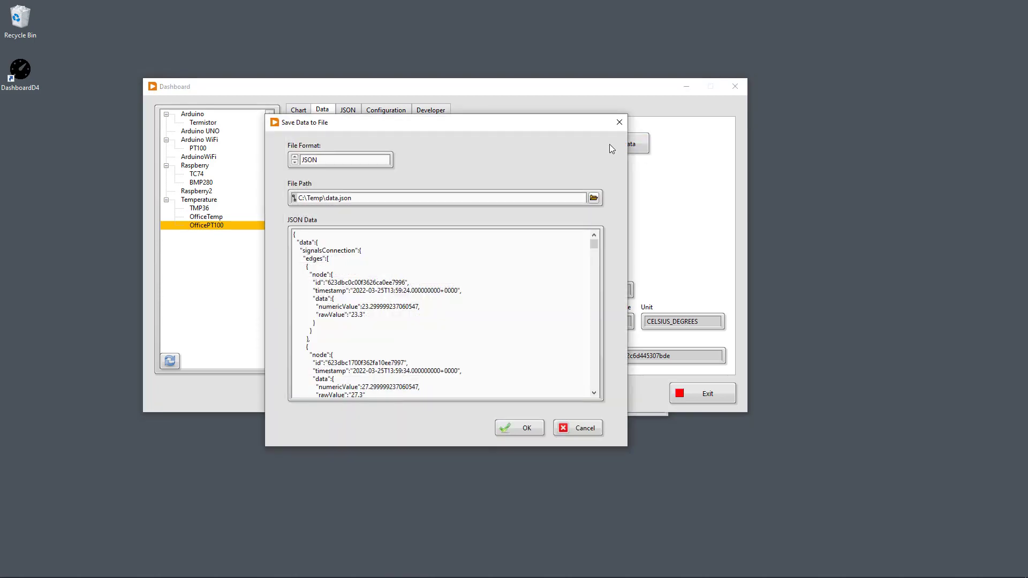
{"action": "left_click", "coordinate": [356, 160]}
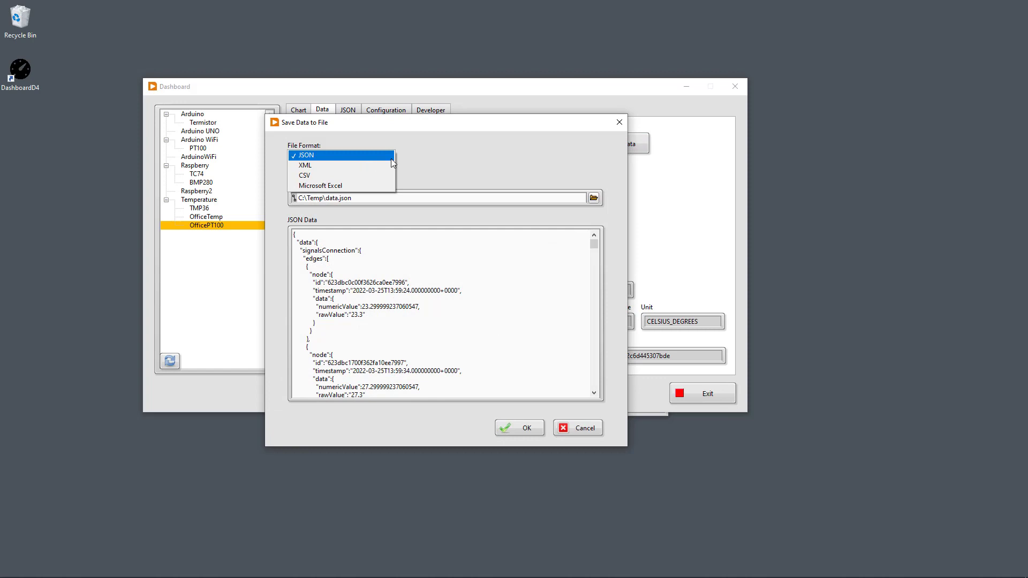
{"action": "left_click", "coordinate": [362, 163]}
{"action": "left_click", "coordinate": [364, 161]}
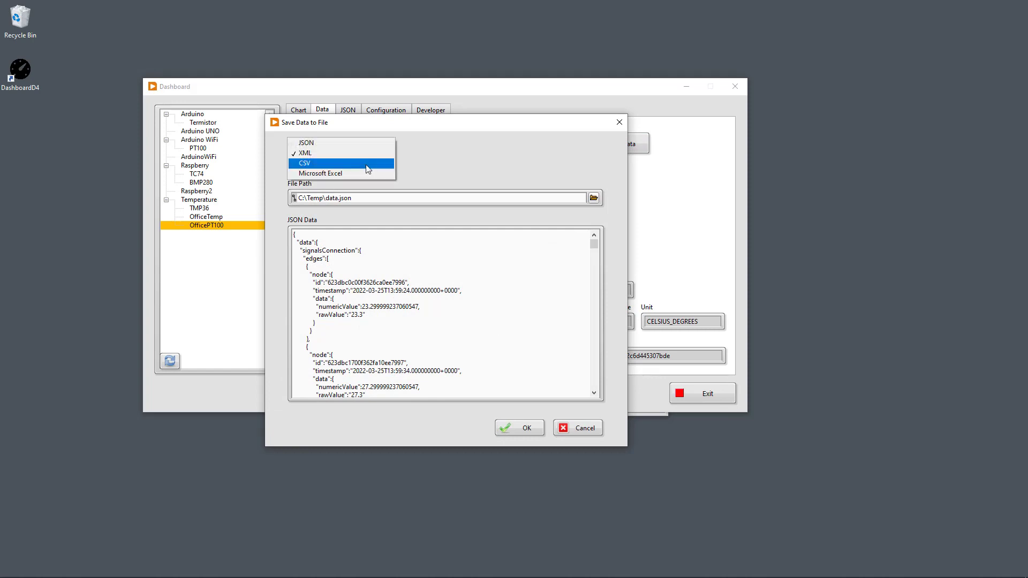
{"action": "left_click", "coordinate": [367, 169]}
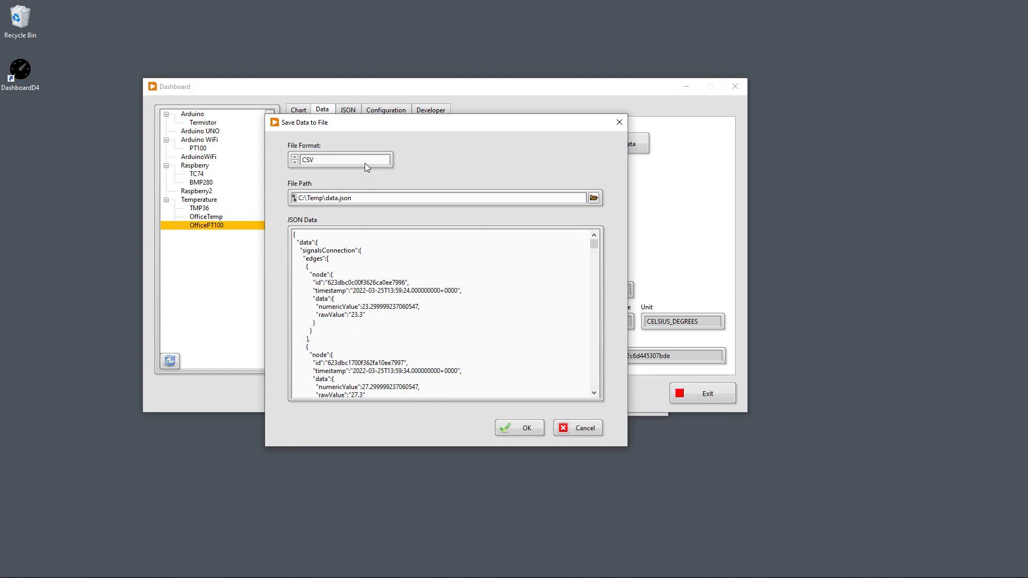
{"action": "left_click", "coordinate": [365, 154]}
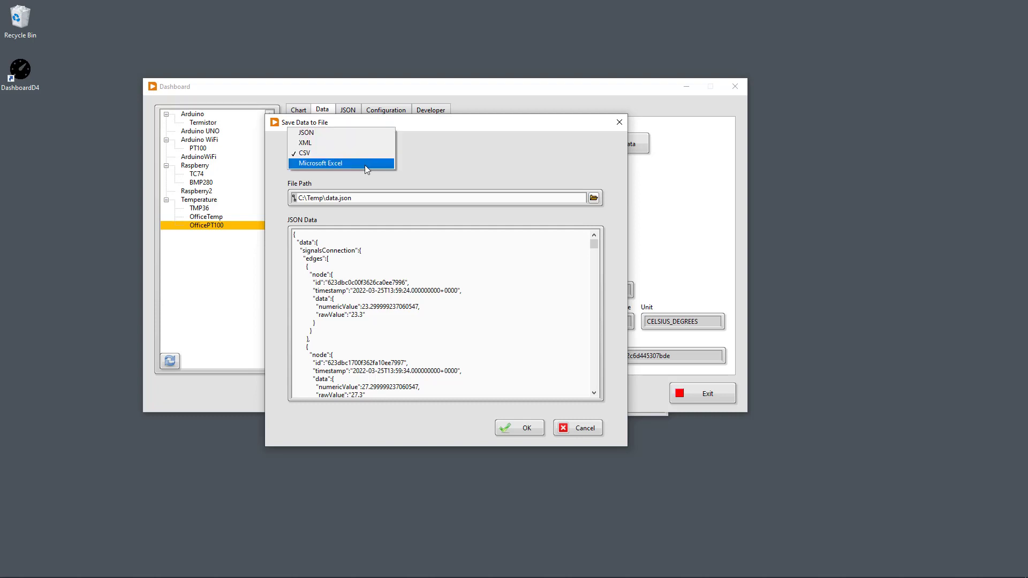
{"action": "left_click", "coordinate": [365, 165]}
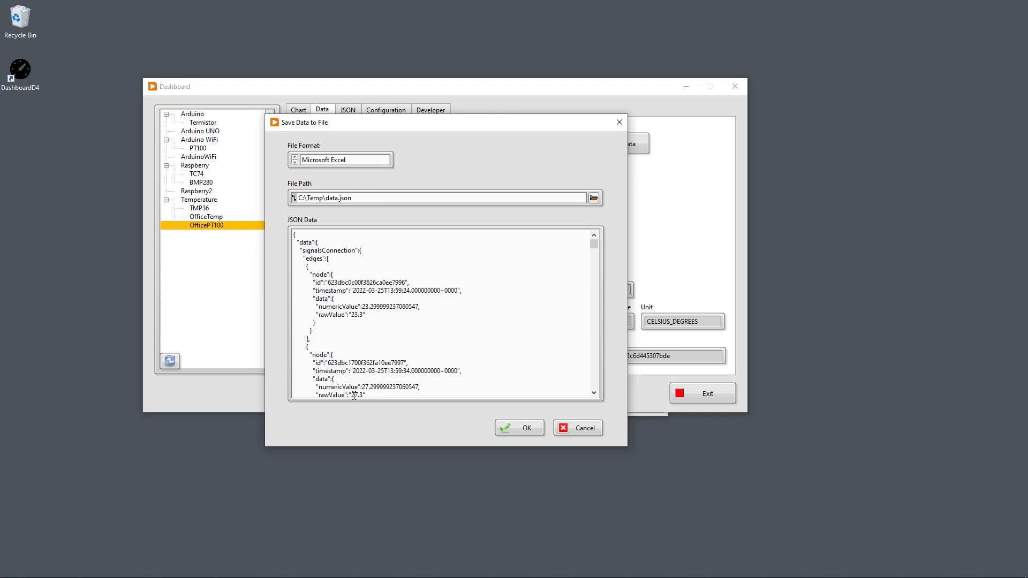
{"action": "left_click", "coordinate": [576, 429]}
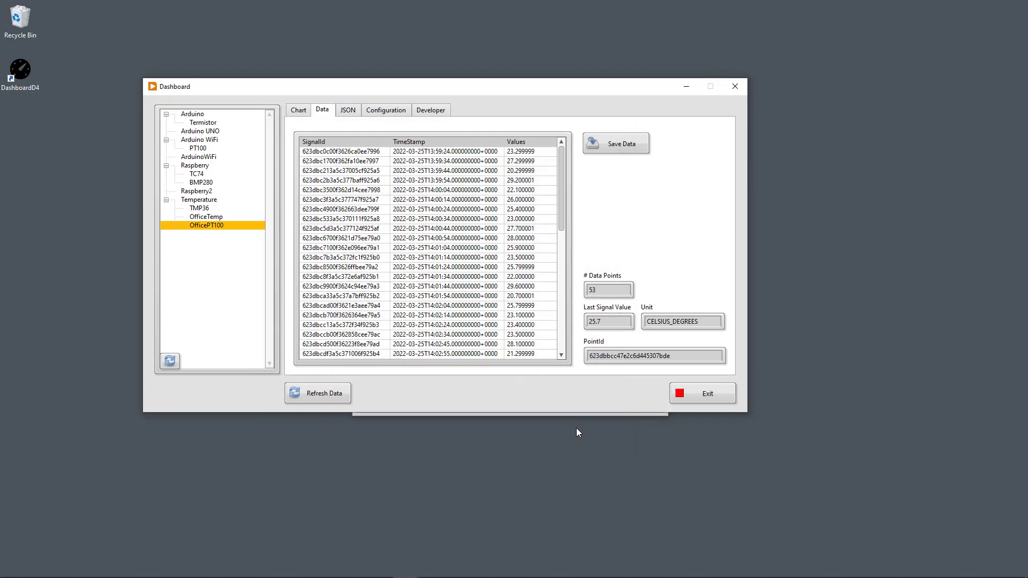
Inspect the raw JSON of the OfficePT100 data, highlighting its first entries, and return to the chart.
{"action": "left_click", "coordinate": [348, 110]}
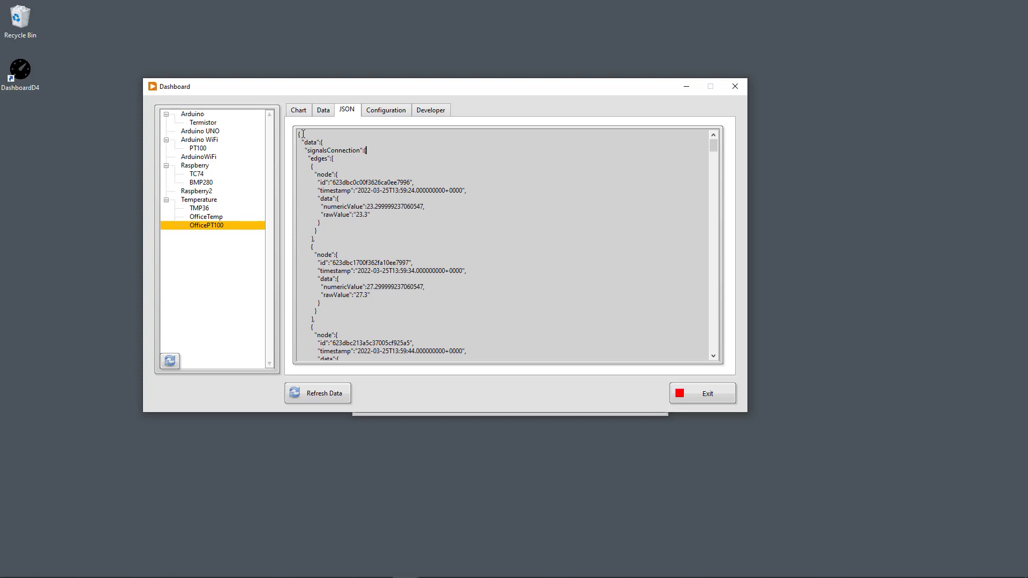
{"action": "left_click_drag", "start_coordinate": [299, 135], "coordinate": [375, 351]}
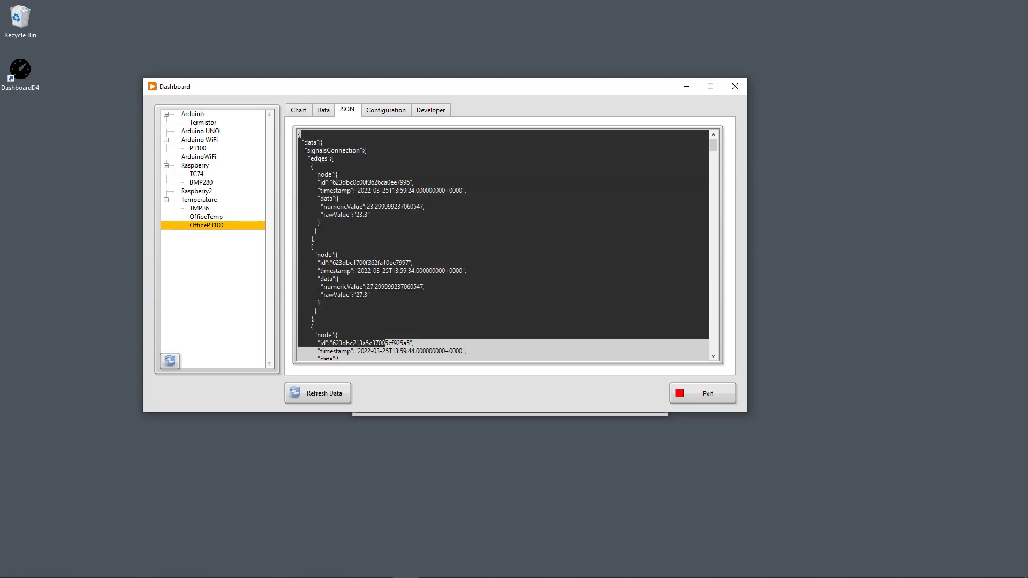
{"action": "left_click", "coordinate": [298, 110]}
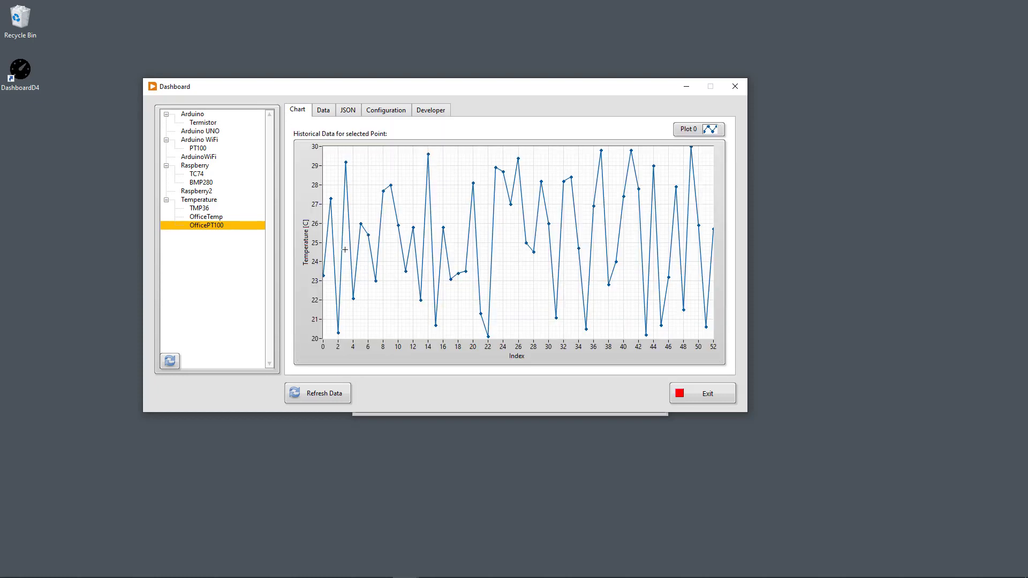
Examine the Spaces and Points configuration and its New Space form without creating anything, and close it.
{"action": "left_click", "coordinate": [381, 111]}
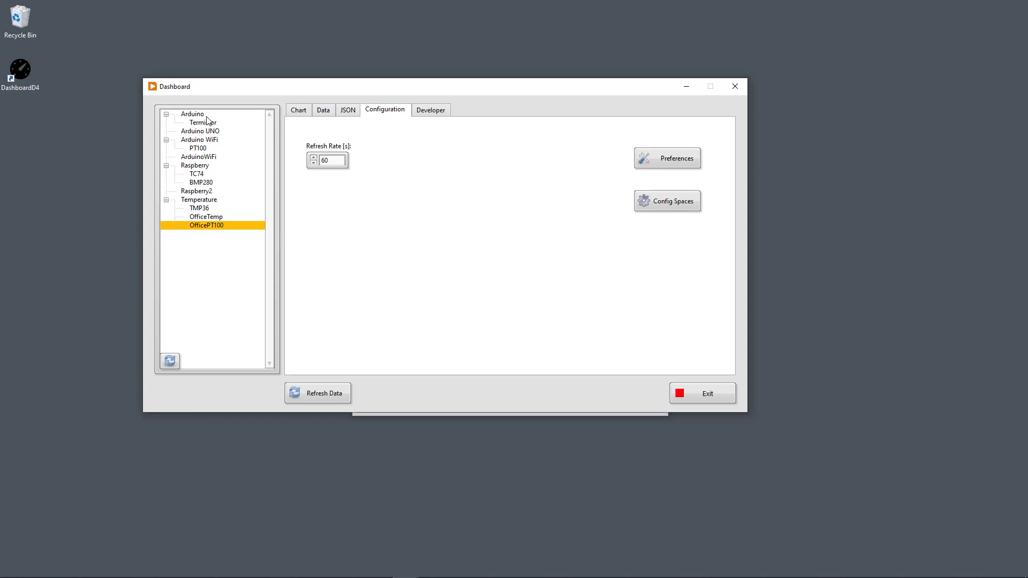
{"action": "left_click", "coordinate": [669, 203]}
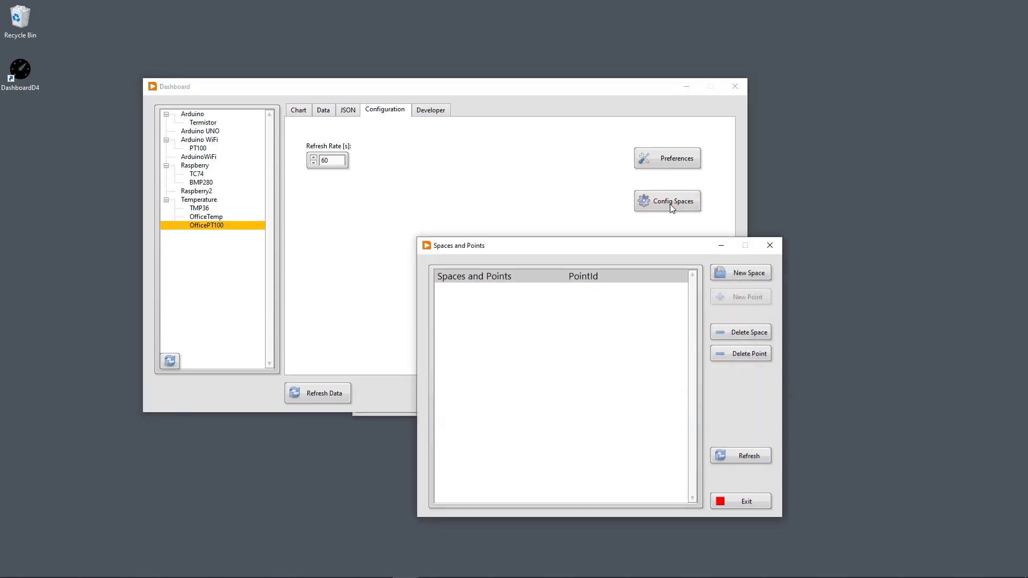
{"action": "left_click_drag", "start_coordinate": [624, 248], "coordinate": [522, 71]}
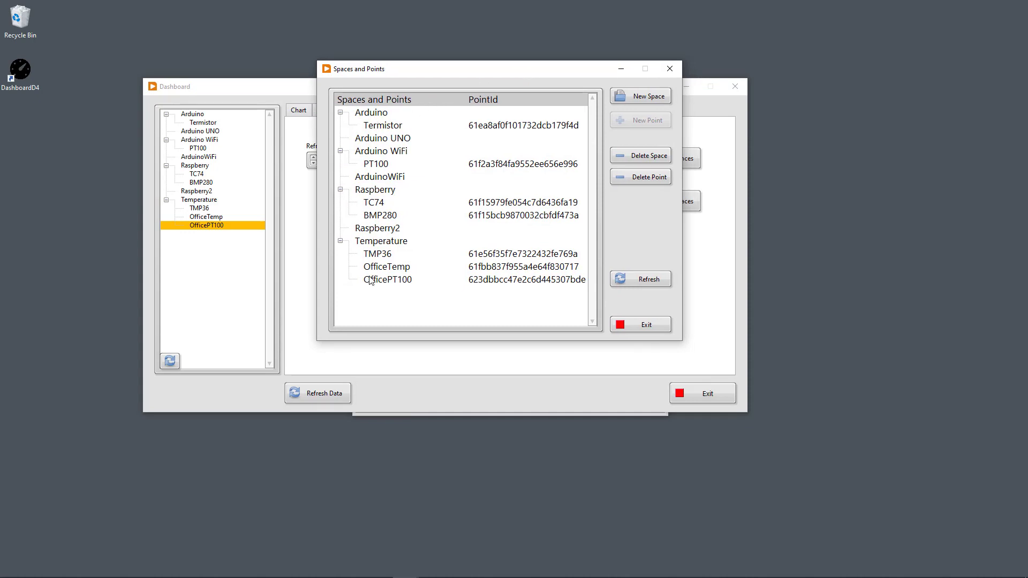
{"action": "left_click", "coordinate": [385, 113]}
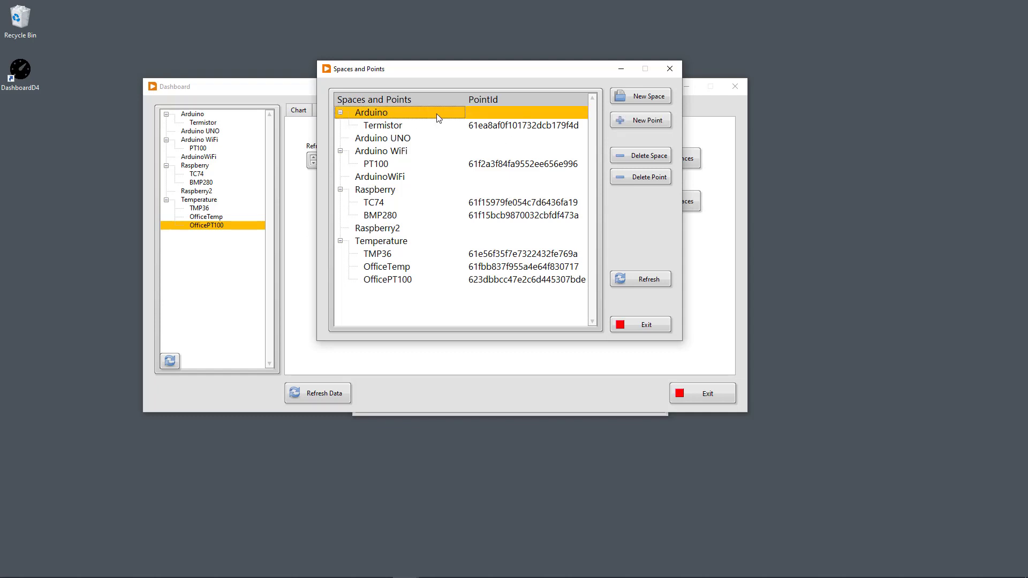
{"action": "left_click", "coordinate": [638, 97]}
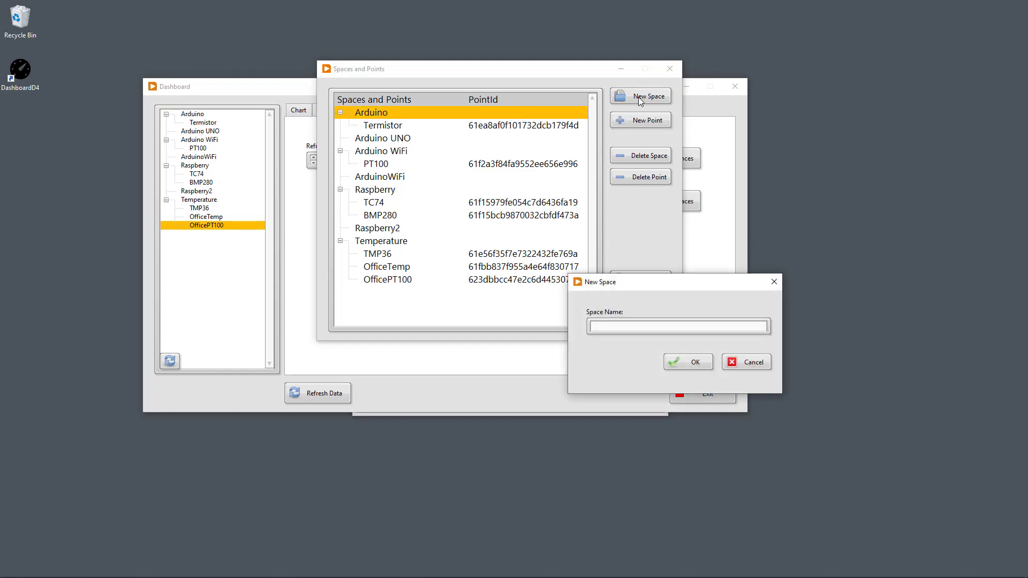
{"action": "left_click", "coordinate": [762, 362]}
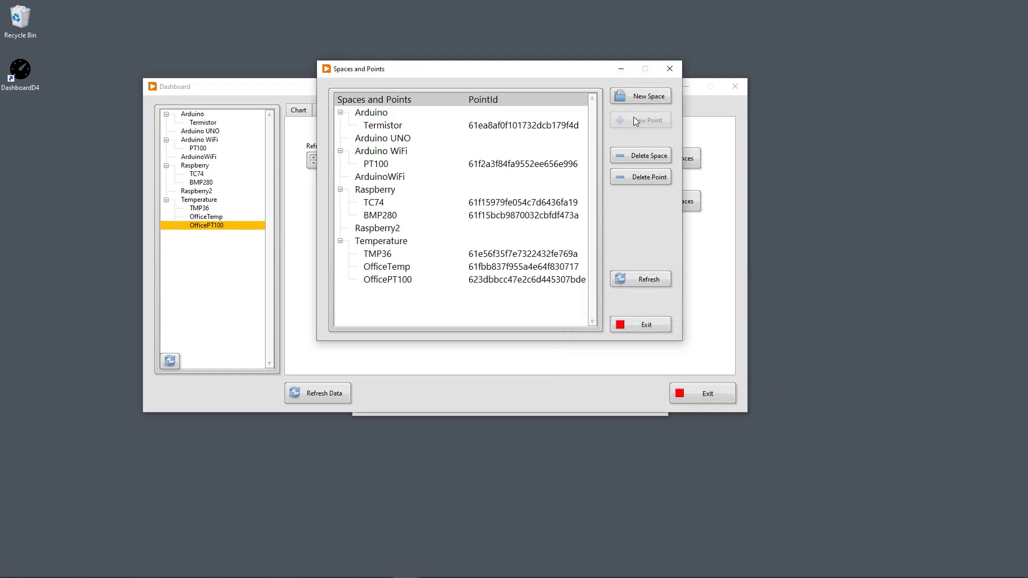
{"action": "left_click", "coordinate": [385, 125]}
{"action": "left_click", "coordinate": [377, 114]}
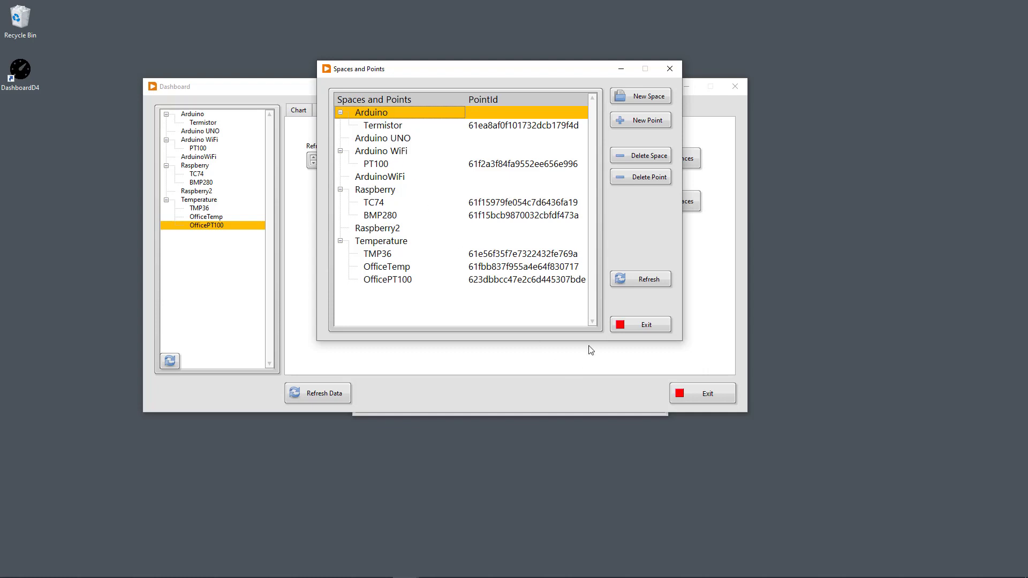
{"action": "left_click", "coordinate": [657, 326]}
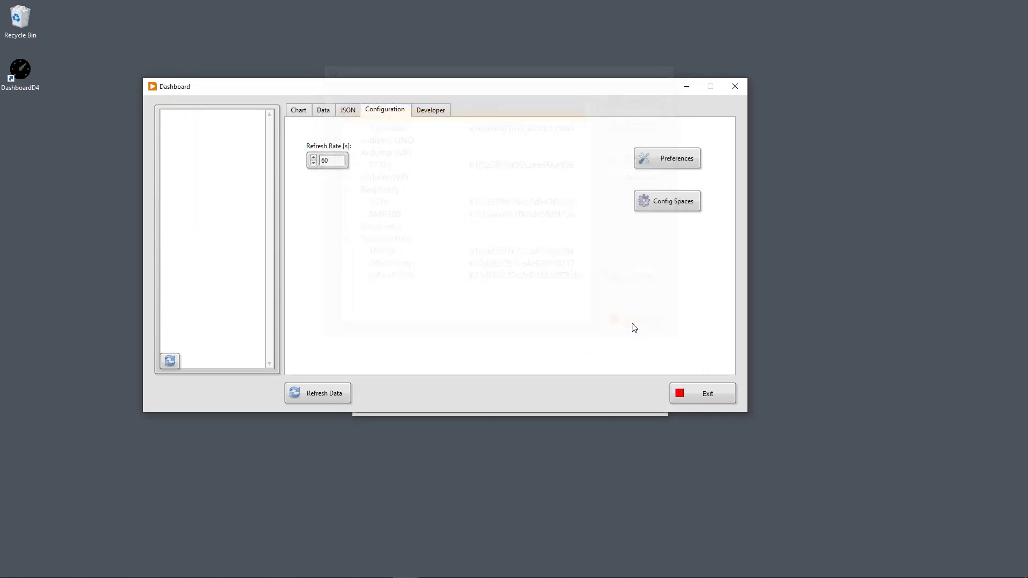
Review the Tenant Id and Tenant Key fields in the dashboard preferences and close them without changes.
{"action": "left_click", "coordinate": [672, 157]}
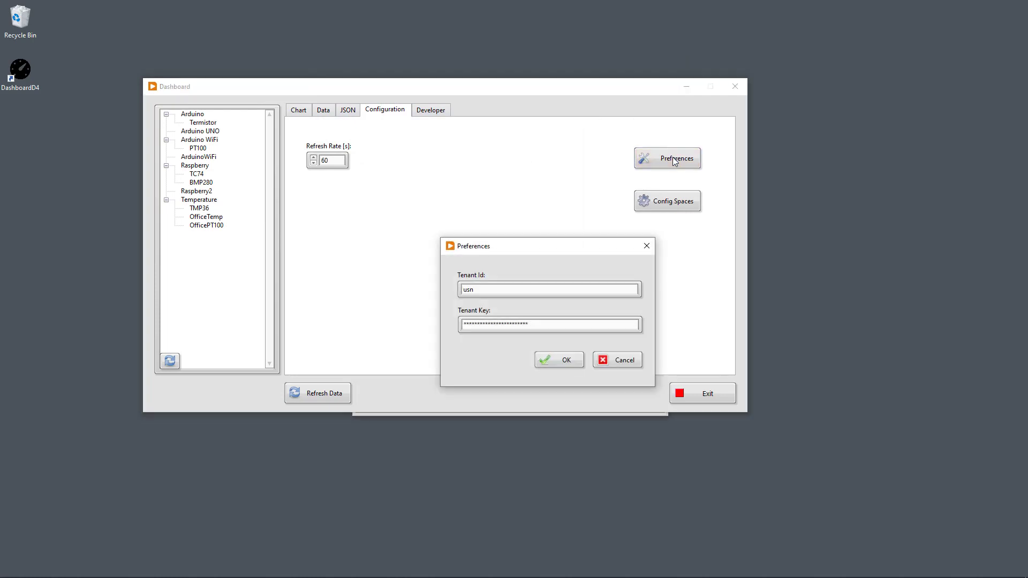
{"action": "left_click_drag", "start_coordinate": [573, 254], "coordinate": [547, 200]}
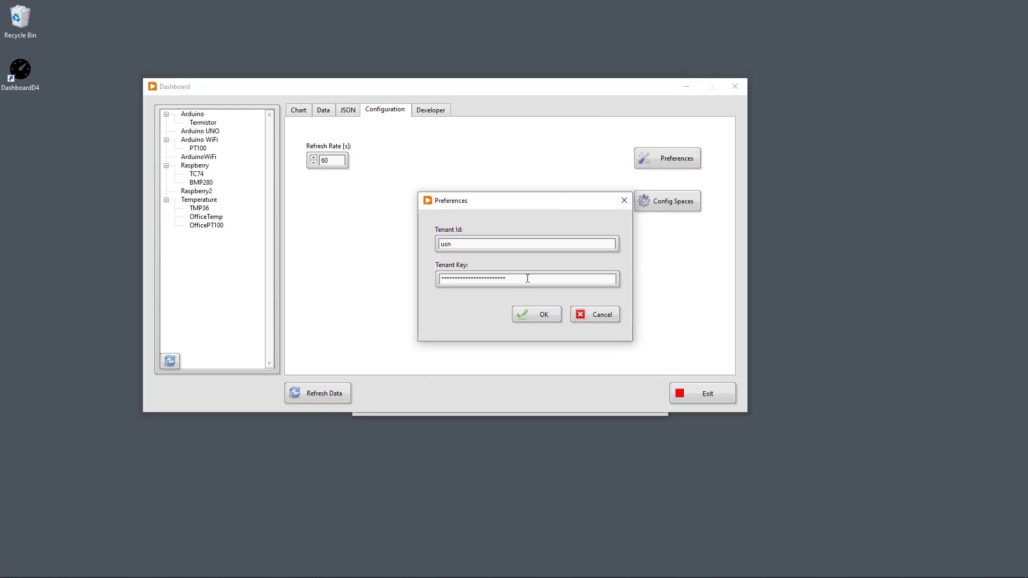
{"action": "double_click", "coordinate": [526, 243]}
{"action": "double_click", "coordinate": [502, 243]}
{"action": "left_click", "coordinate": [528, 278]}
{"action": "double_click", "coordinate": [487, 276]}
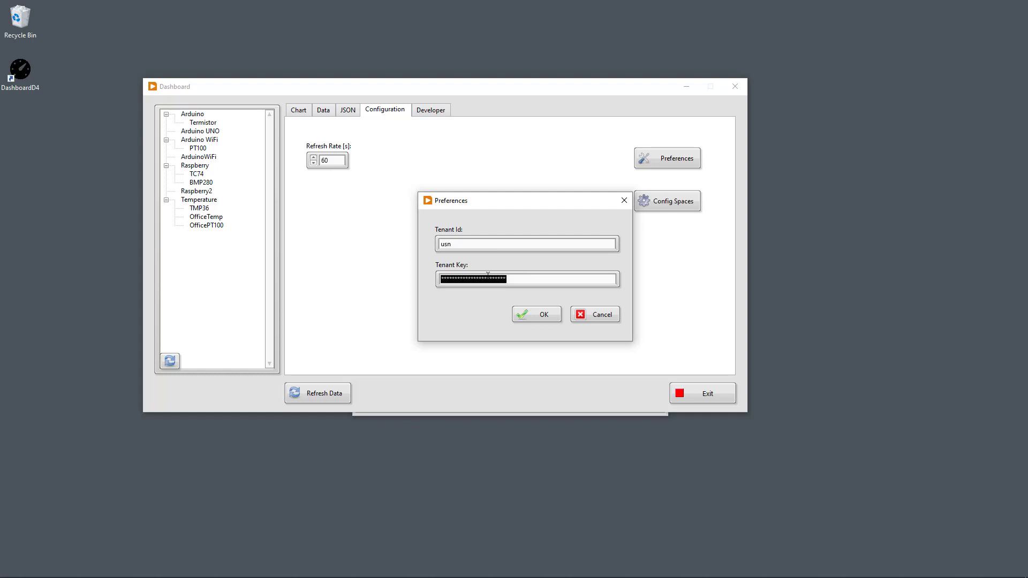
{"action": "left_click", "coordinate": [518, 278]}
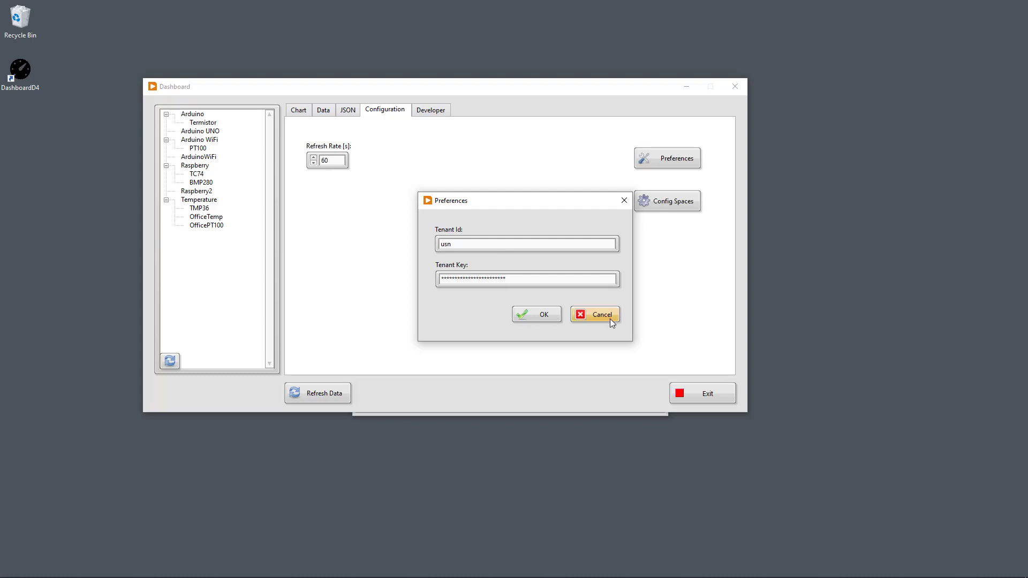
{"action": "left_click", "coordinate": [595, 315]}
{"action": "left_click_drag", "start_coordinate": [499, 91], "coordinate": [523, 107]}
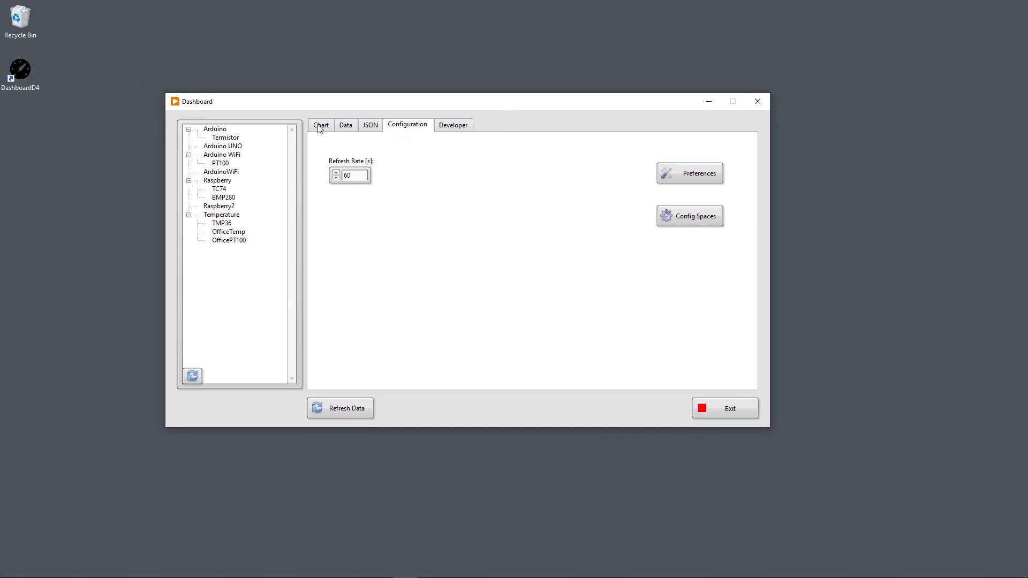
Examine the OfficePT100 GraphQL query in the developer view, comparing it with the ArduinoWiFi query and the OfficePT100 chart.
{"action": "left_click", "coordinate": [457, 128]}
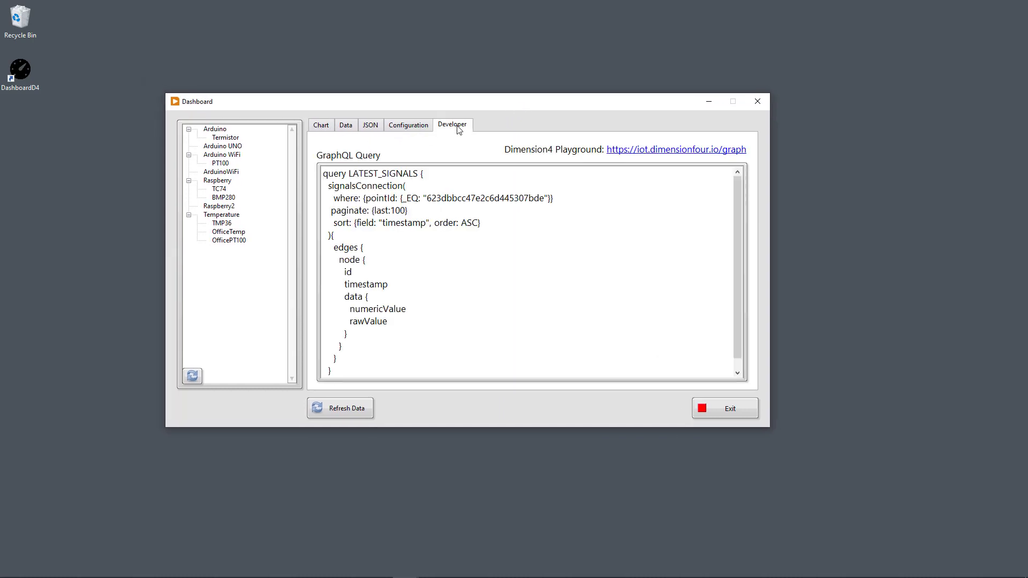
{"action": "left_click", "coordinate": [233, 242]}
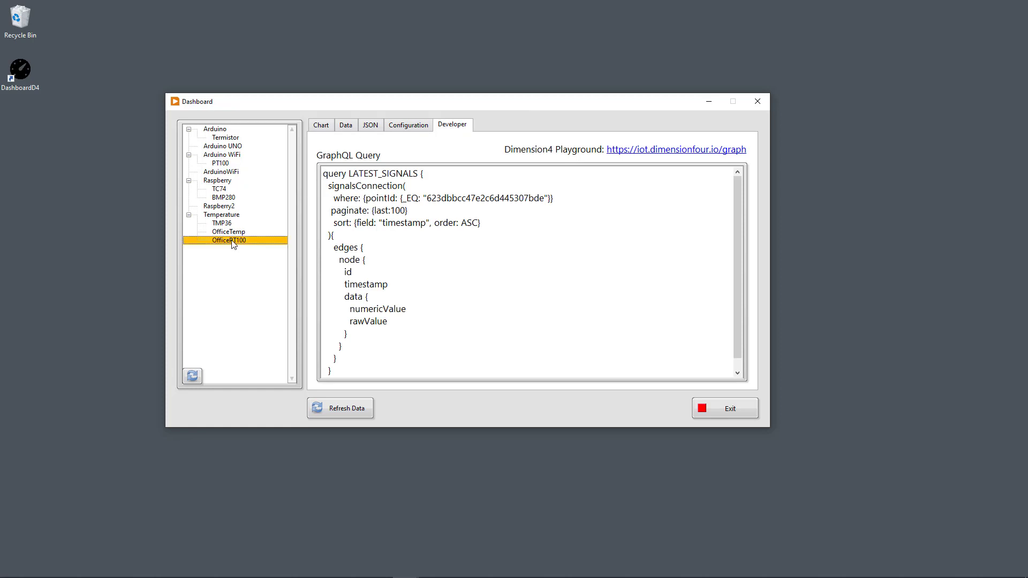
{"action": "left_click", "coordinate": [219, 172]}
{"action": "left_click", "coordinate": [231, 242]}
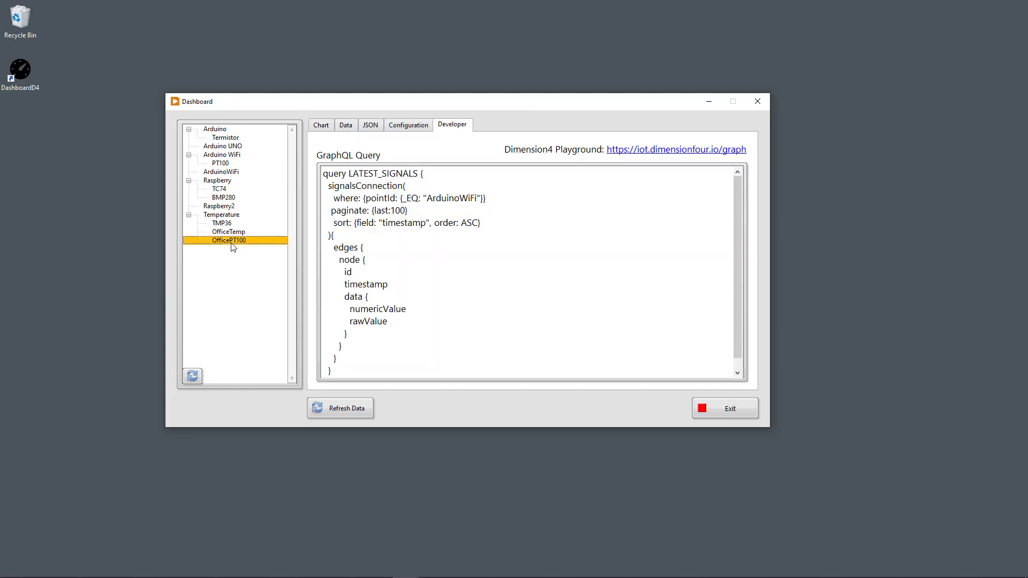
{"action": "left_click", "coordinate": [324, 126]}
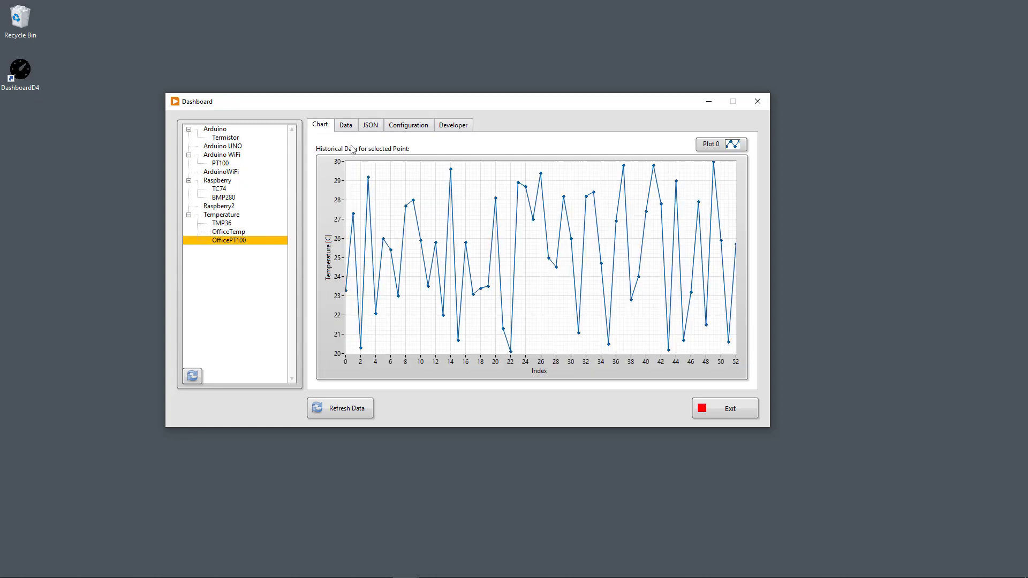
{"action": "left_click", "coordinate": [459, 129]}
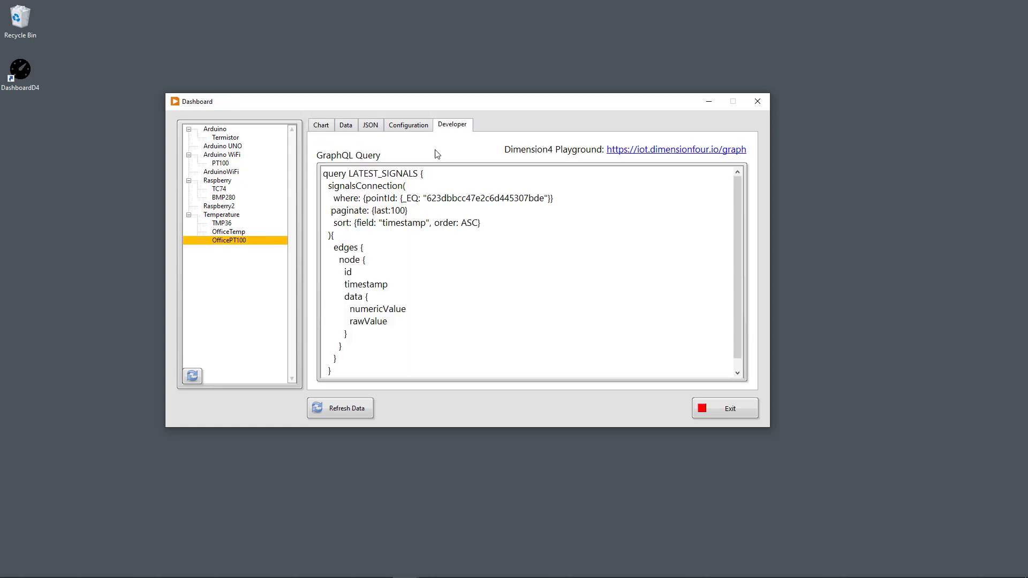
{"action": "left_click_drag", "start_coordinate": [323, 172], "coordinate": [325, 184]}
{"action": "left_click", "coordinate": [325, 179]}
{"action": "left_click_drag", "start_coordinate": [323, 174], "coordinate": [375, 370]}
{"action": "left_click", "coordinate": [447, 153]}
Open the linked Dimension4 Playground in the browser and copy the entire LATEST_SIGNALS query from the dashboard.
{"action": "left_click", "coordinate": [670, 150]}
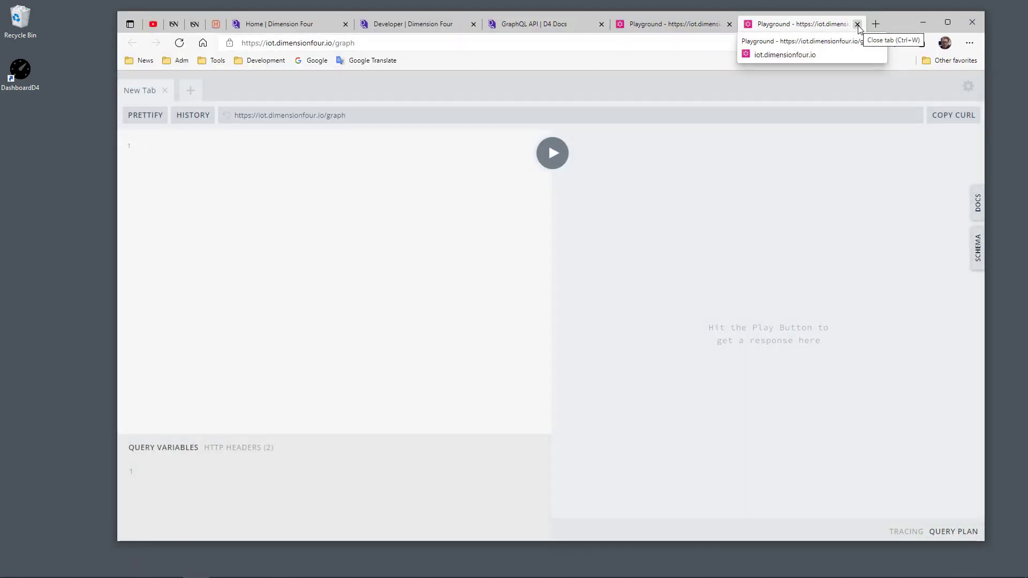
{"action": "left_click_drag", "start_coordinate": [893, 19], "coordinate": [860, 239]}
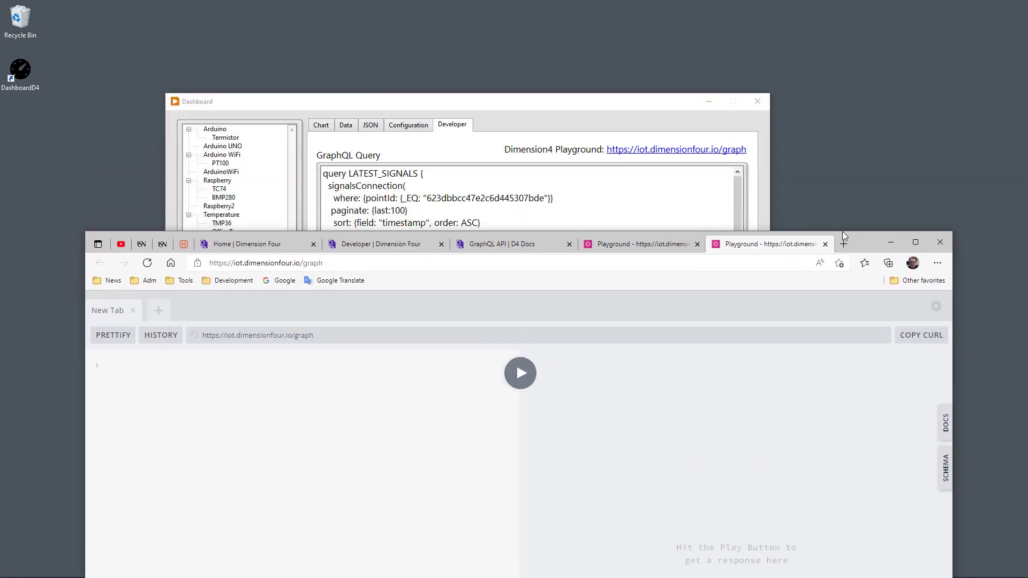
{"action": "left_click", "coordinate": [677, 122]}
{"action": "left_click_drag", "start_coordinate": [344, 370], "coordinate": [319, 184]}
{"action": "key", "text": "ctrl+c"}
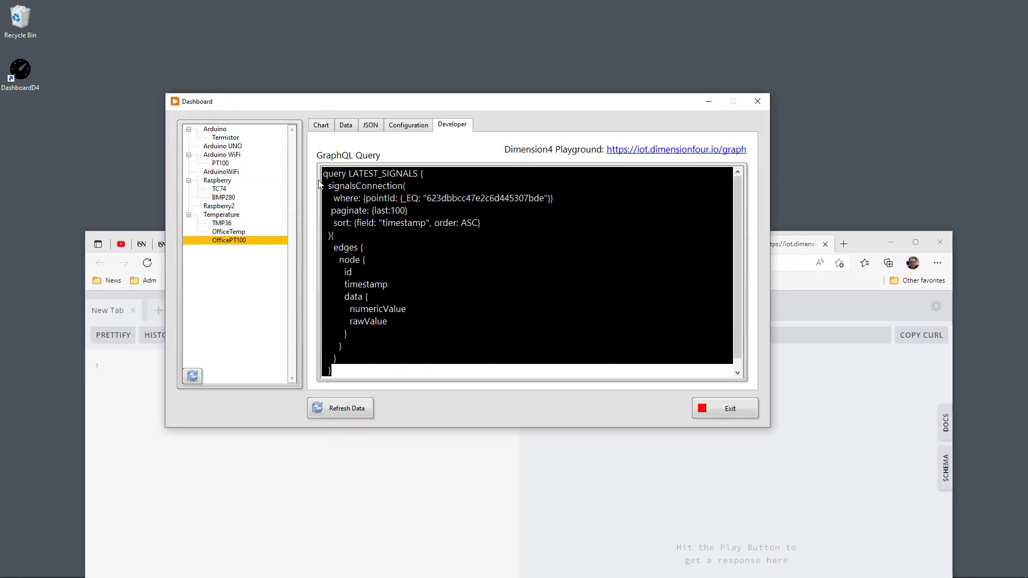
Paste the LATEST_SIGNALS query into the empty playground editor and run it.
{"action": "left_click", "coordinate": [823, 353]}
{"action": "left_click_drag", "start_coordinate": [859, 246], "coordinate": [854, 26]}
{"action": "left_click", "coordinate": [245, 151]}
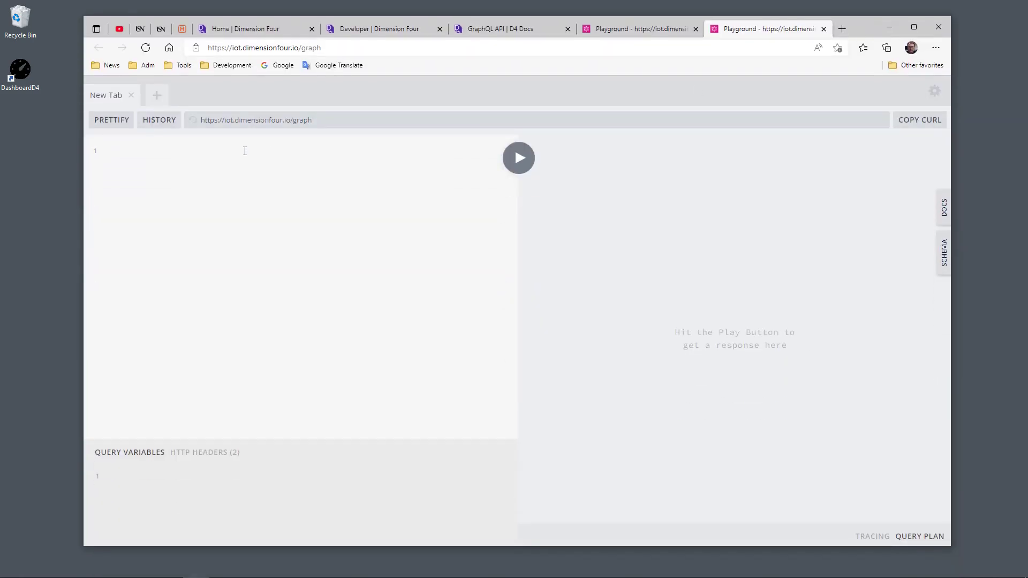
{"action": "key", "text": "ctrl+v"}
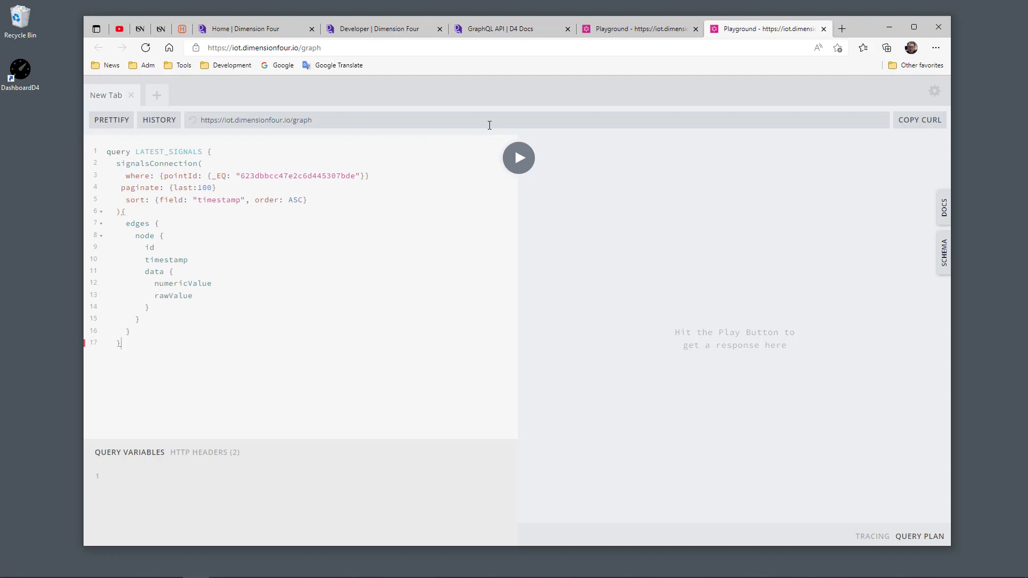
{"action": "left_click", "coordinate": [518, 159]}
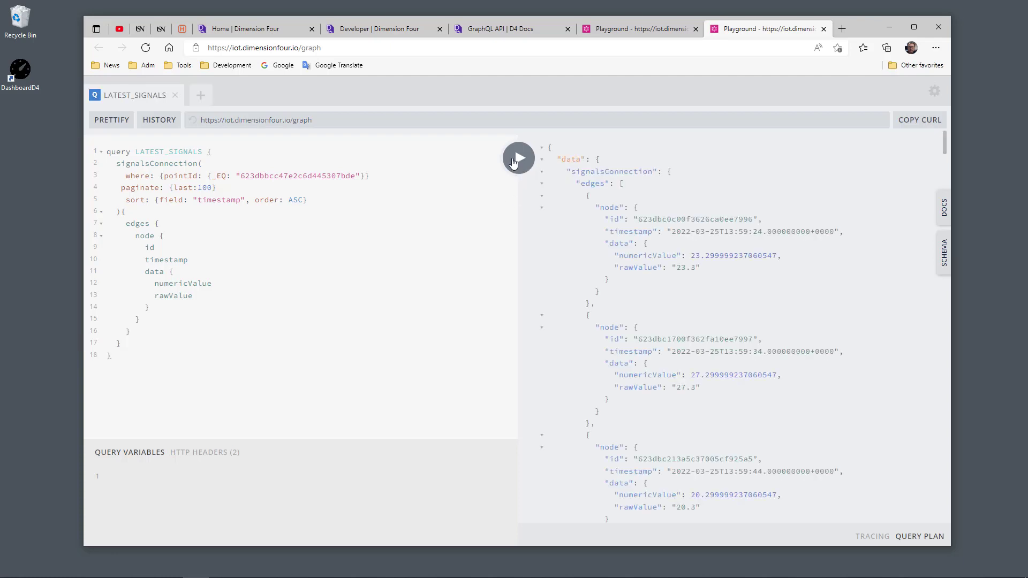
Run the playground query again and compare the query text with the returned JSON by highlighting both.
{"action": "left_click_drag", "start_coordinate": [112, 374], "coordinate": [93, 162]}
{"action": "left_click", "coordinate": [287, 209]}
{"action": "left_click", "coordinate": [522, 161]}
{"action": "left_click_drag", "start_coordinate": [628, 517], "coordinate": [597, 188]}
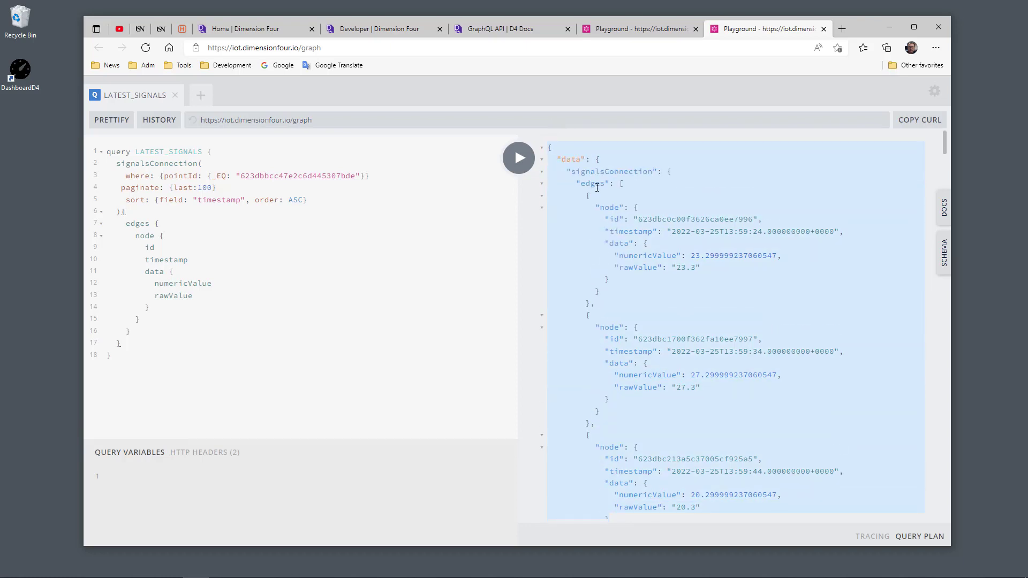
{"action": "left_click_drag", "start_coordinate": [425, 220], "coordinate": [425, 216]}
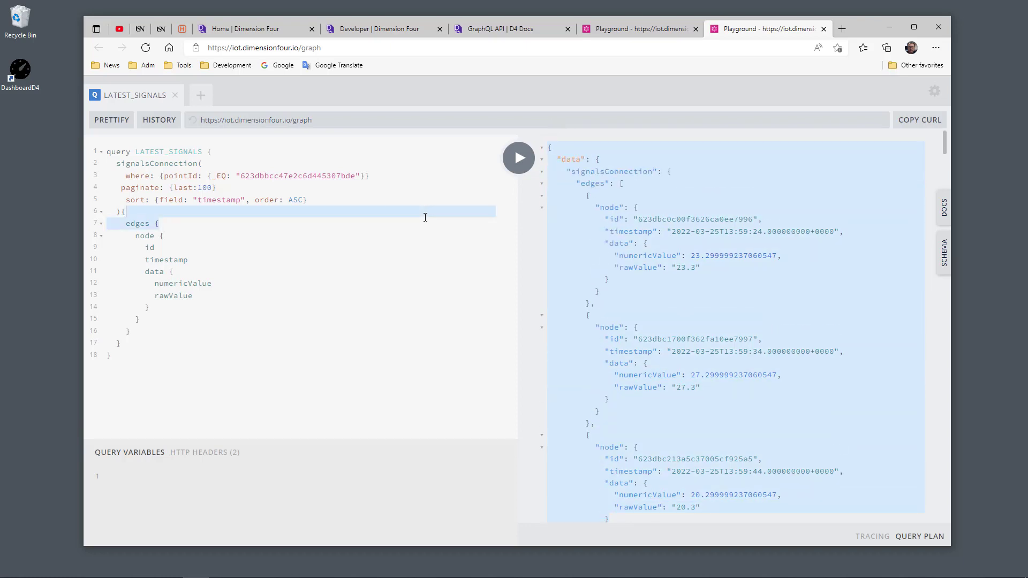
{"action": "left_click", "coordinate": [270, 322]}
{"action": "left_click_drag", "start_coordinate": [116, 357], "coordinate": [103, 151]}
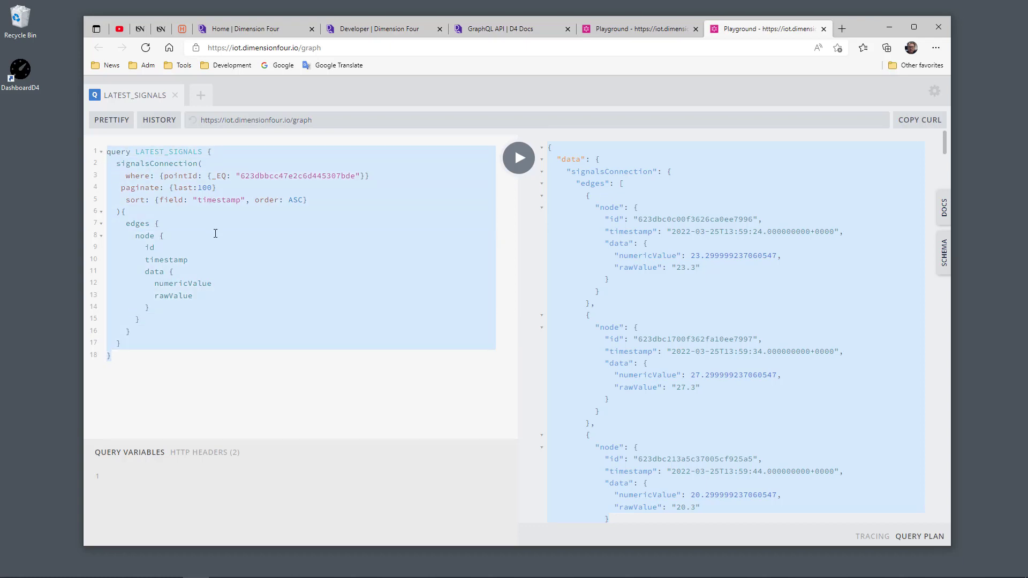
{"action": "left_click", "coordinate": [255, 230]}
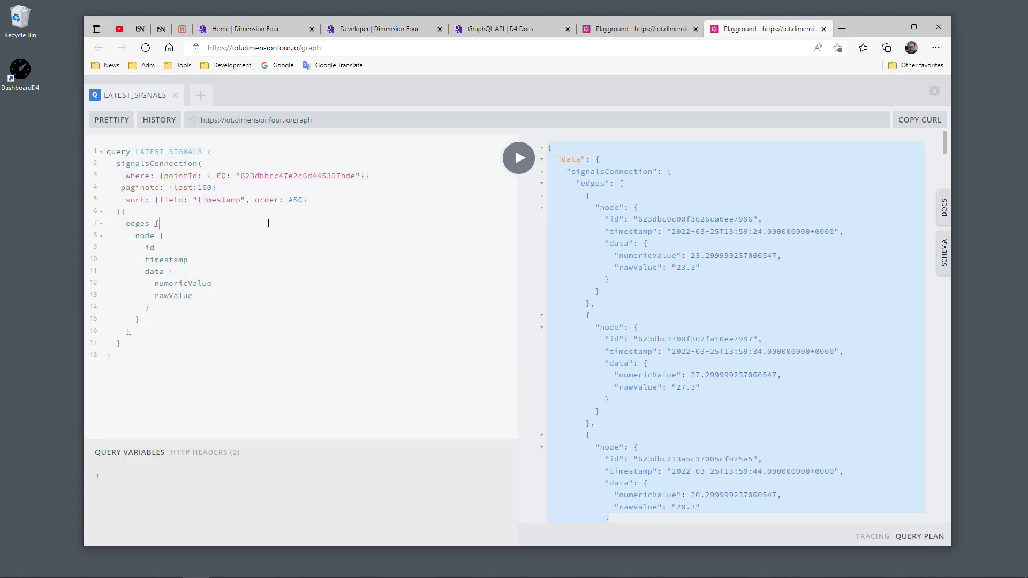
Examine the query's pointId filter, its last:100 pagination and the requested timestamp, numericValue and rawValue fields.
{"action": "double_click", "coordinate": [309, 176]}
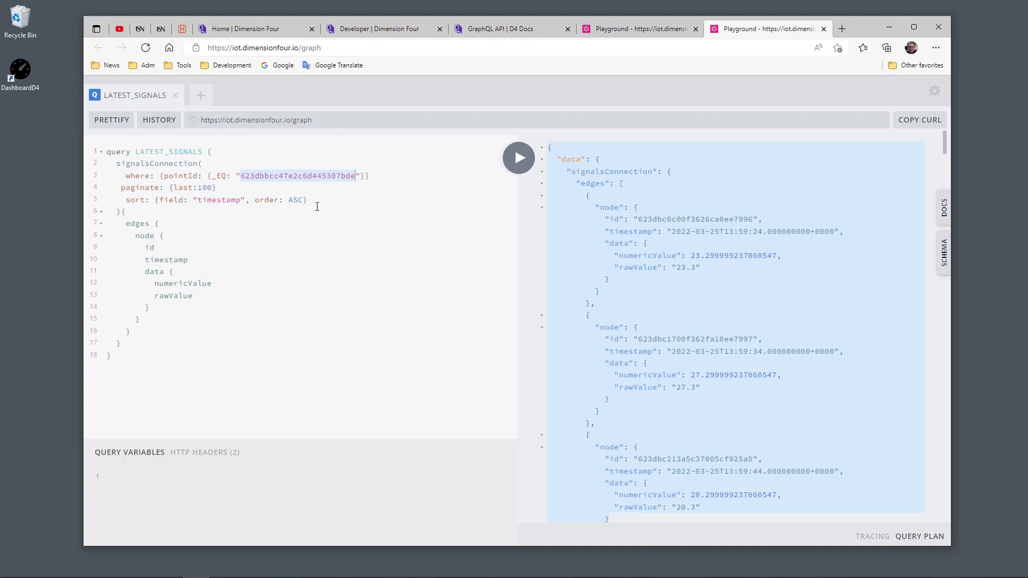
{"action": "double_click", "coordinate": [204, 187]}
{"action": "left_click", "coordinate": [239, 211]}
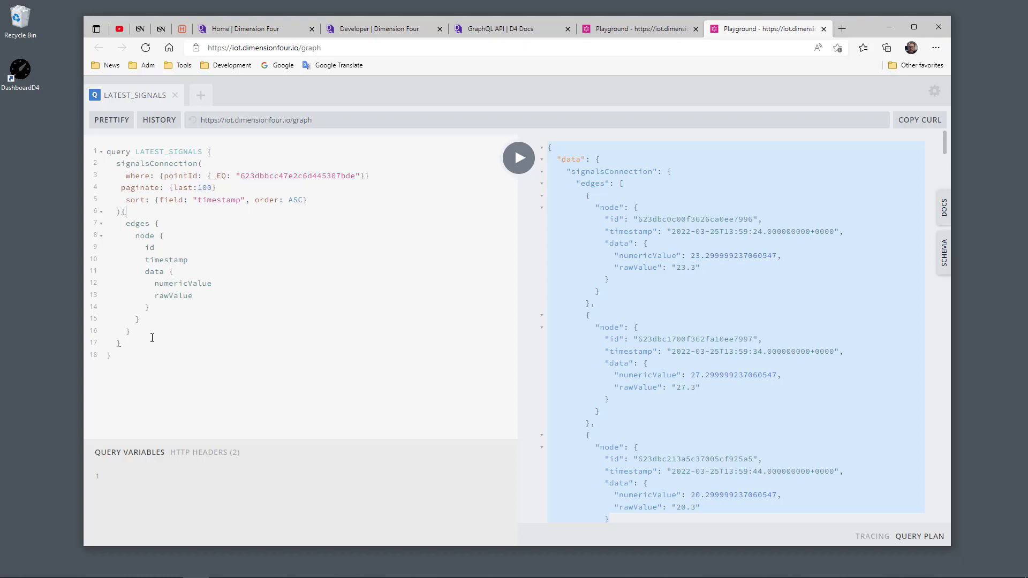
{"action": "left_click_drag", "start_coordinate": [217, 297], "coordinate": [125, 259]}
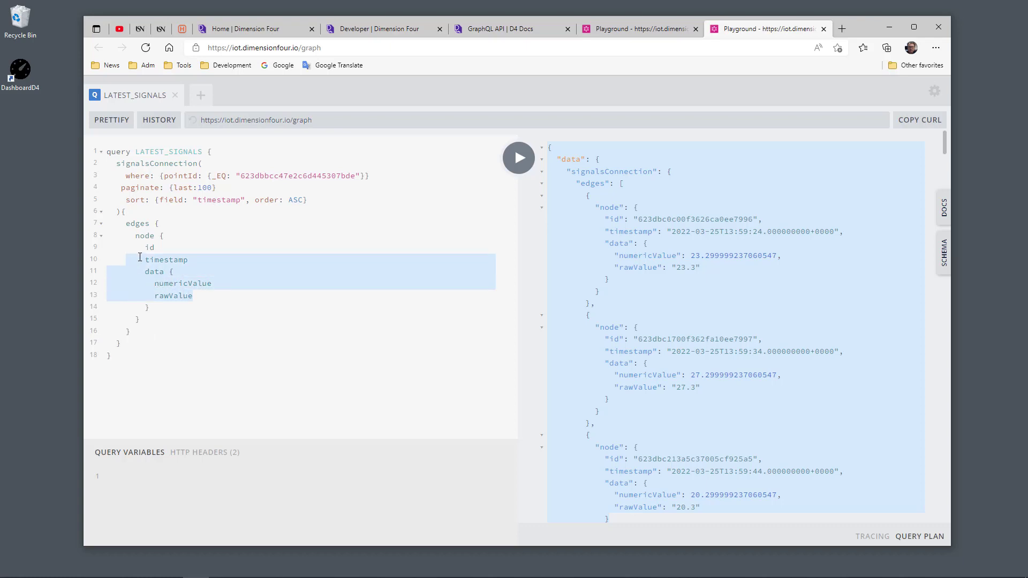
{"action": "left_click", "coordinate": [218, 241]}
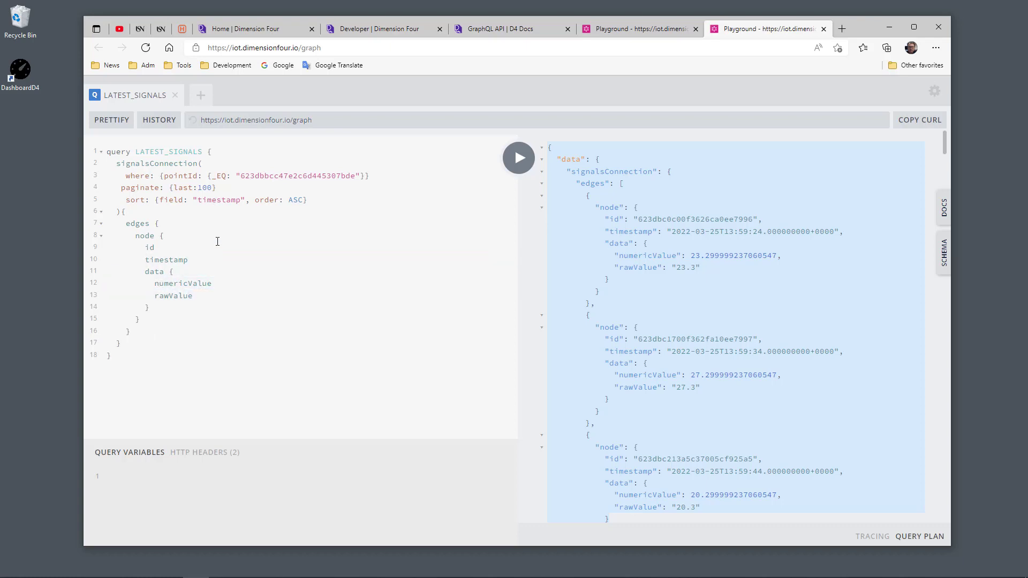
Minimize the browser, return the dashboard to the OfficePT100 chart and stop the running dashboard.
{"action": "left_click", "coordinate": [890, 27]}
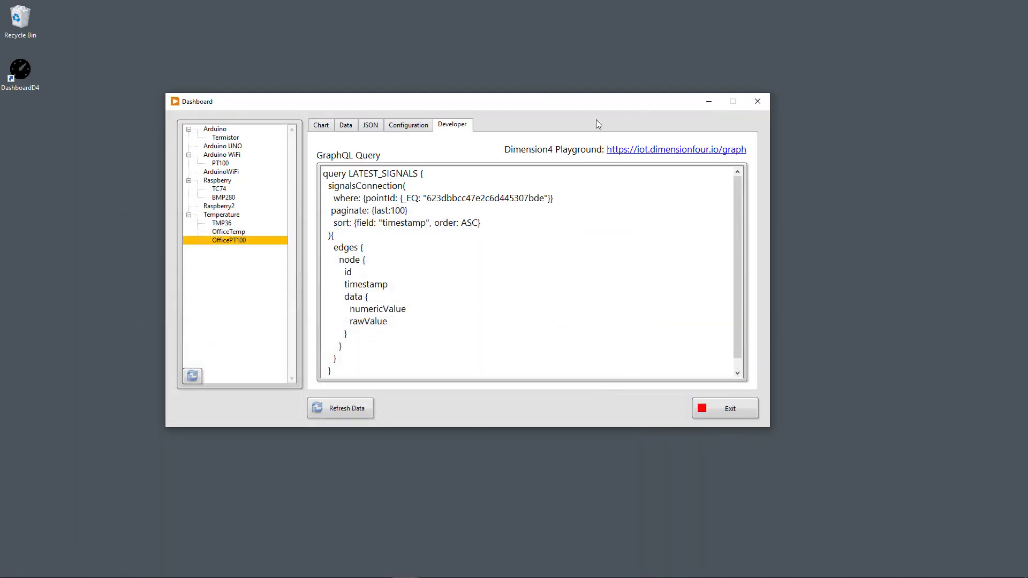
{"action": "left_click_drag", "start_coordinate": [580, 101], "coordinate": [601, 111]}
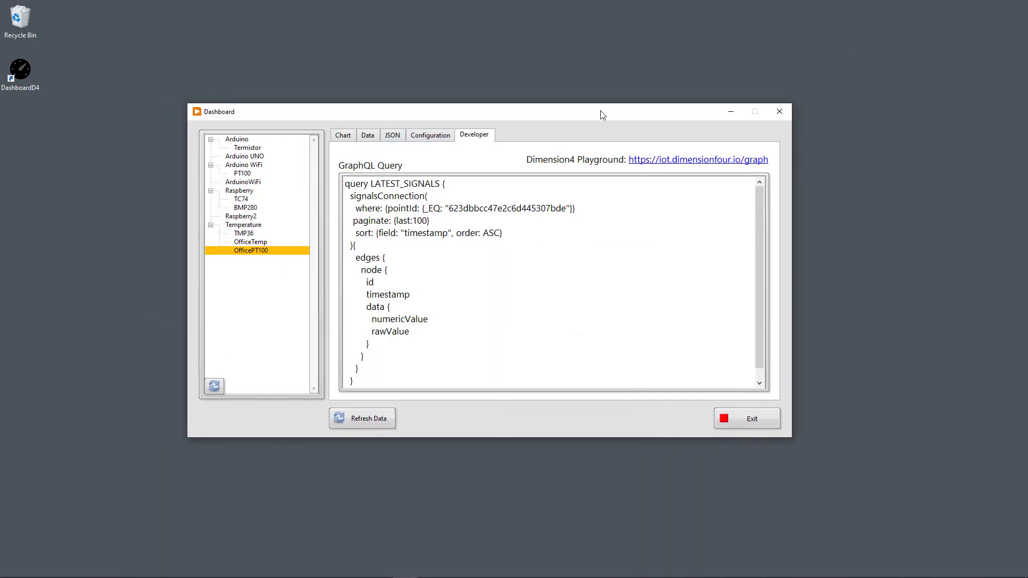
{"action": "left_click", "coordinate": [343, 135]}
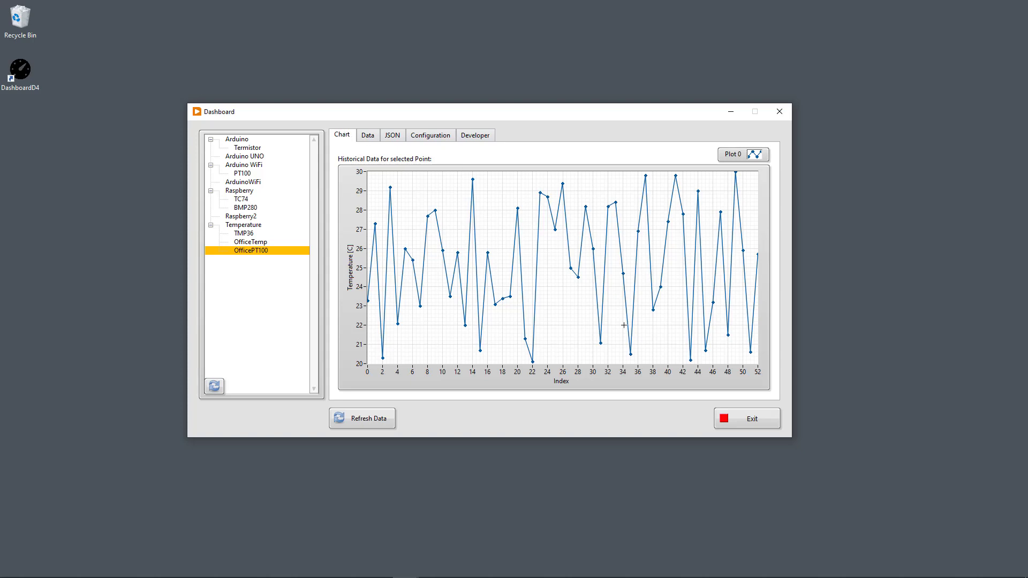
{"action": "left_click", "coordinate": [751, 420]}
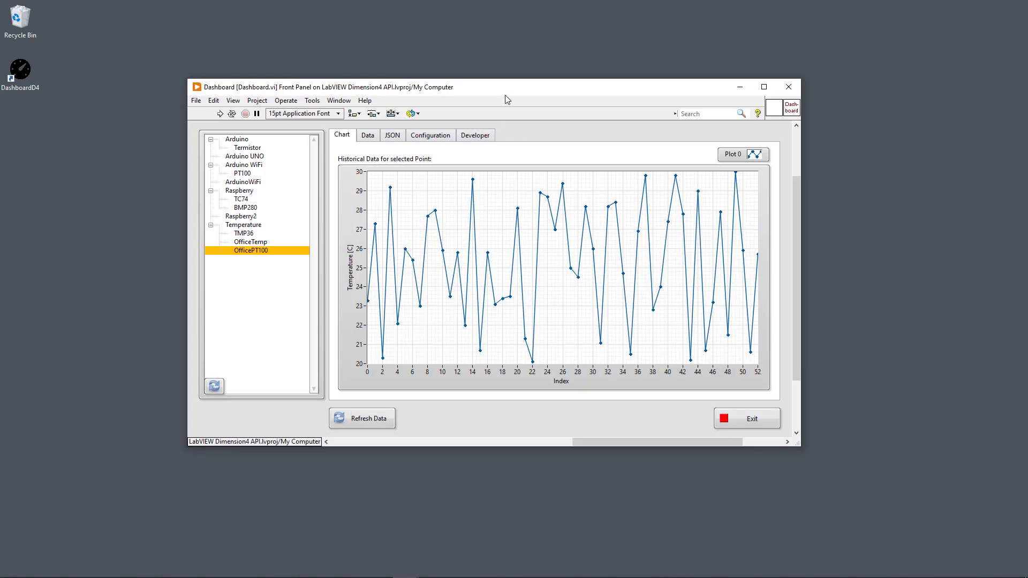
Run the Dashboard VI again and view the historical charts of TMP36, OfficeTemp and OfficePT100.
{"action": "left_click_drag", "start_coordinate": [505, 95], "coordinate": [557, 103]}
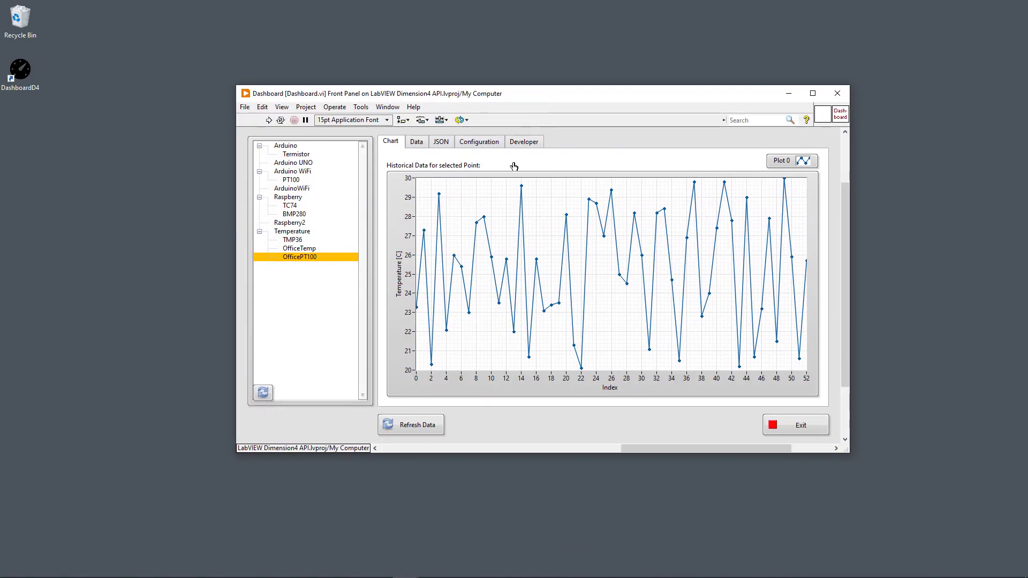
{"action": "left_click", "coordinate": [274, 120]}
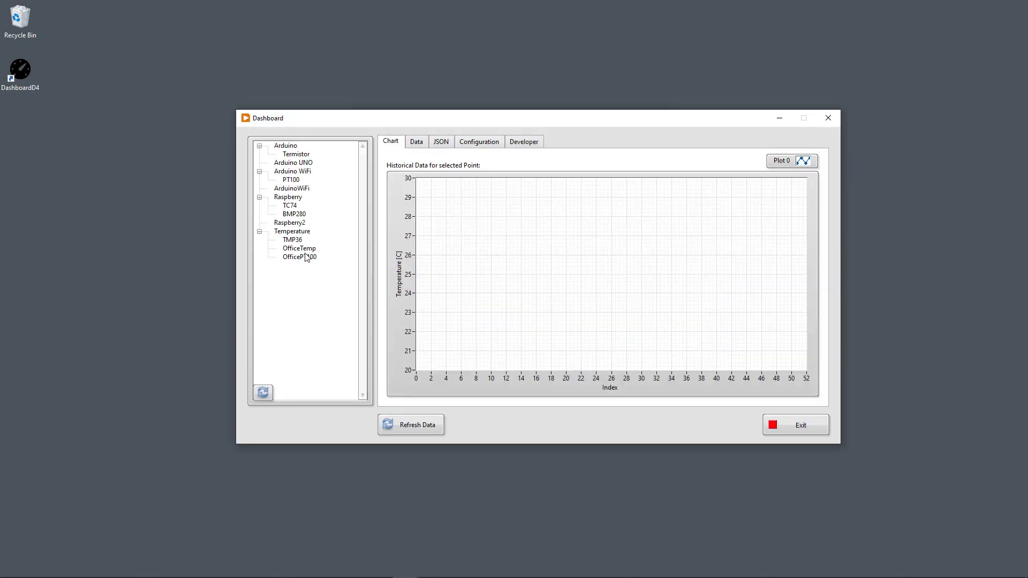
{"action": "left_click", "coordinate": [302, 233]}
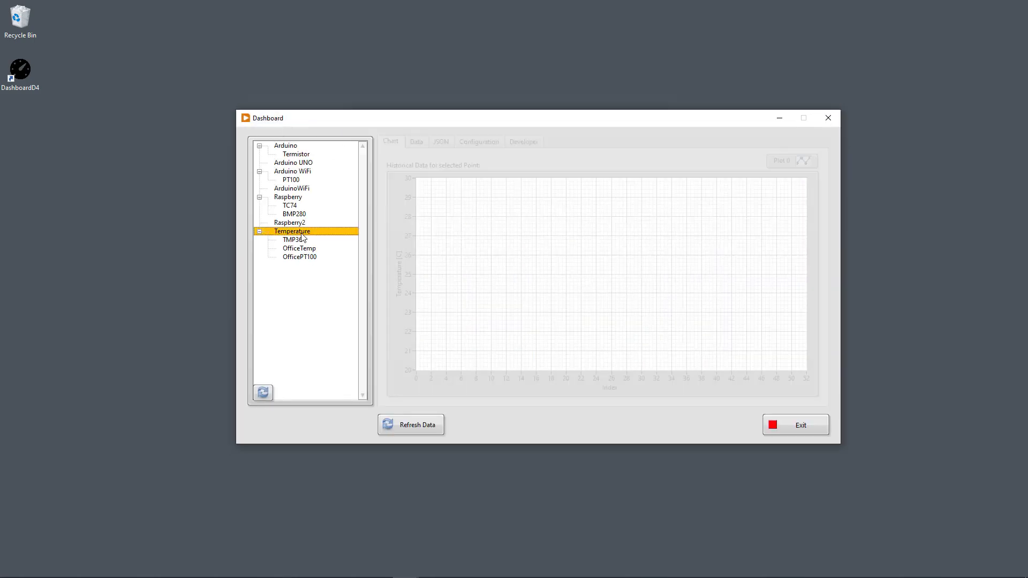
{"action": "left_click", "coordinate": [300, 236]}
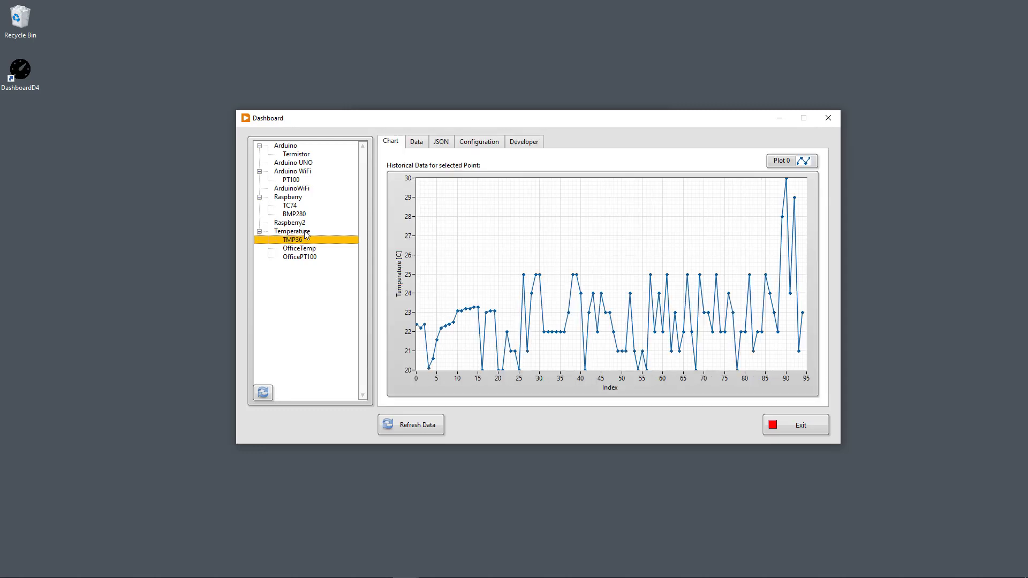
{"action": "left_click", "coordinate": [349, 230]}
{"action": "left_click", "coordinate": [310, 250]}
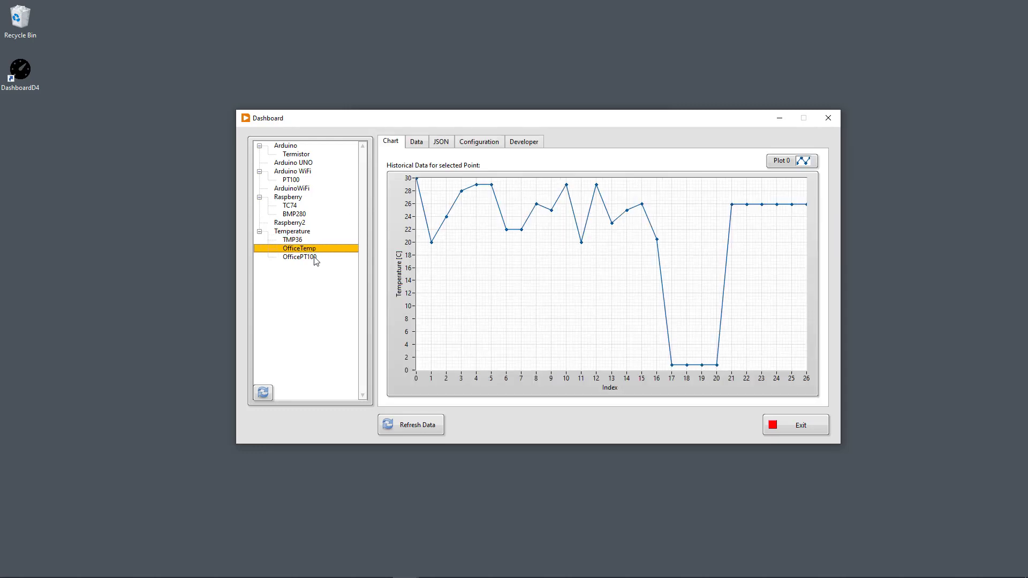
{"action": "left_click", "coordinate": [313, 258]}
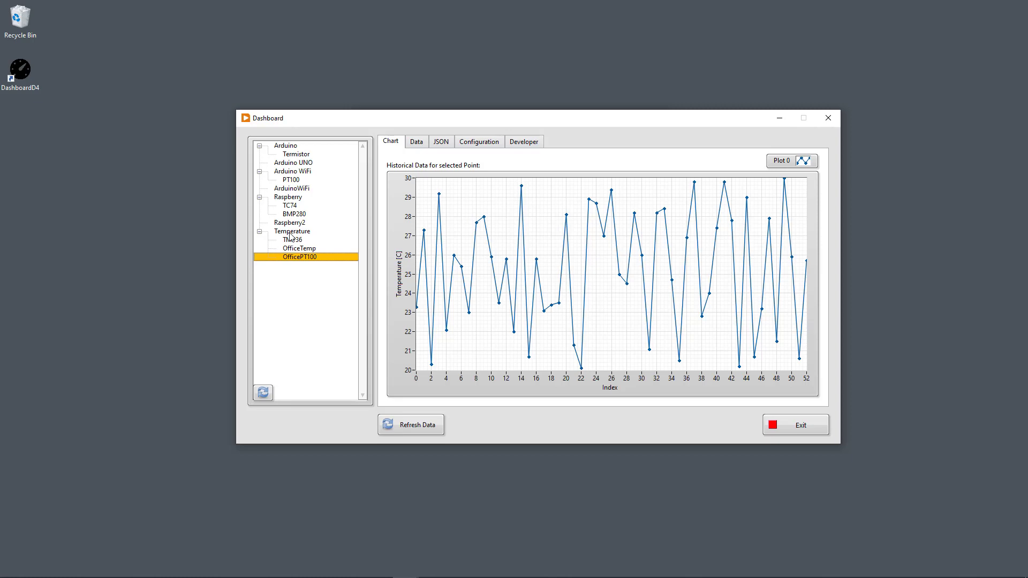
Open the Spaces and Points configuration and create a new space named MySpace.
{"action": "left_click", "coordinate": [481, 144]}
{"action": "left_click", "coordinate": [779, 234]}
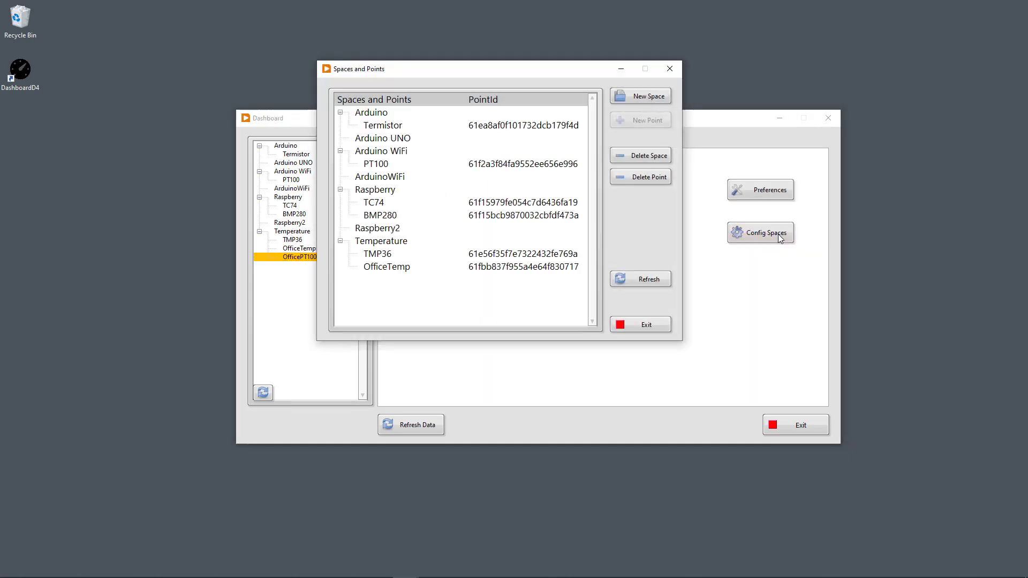
{"action": "left_click", "coordinate": [647, 98]}
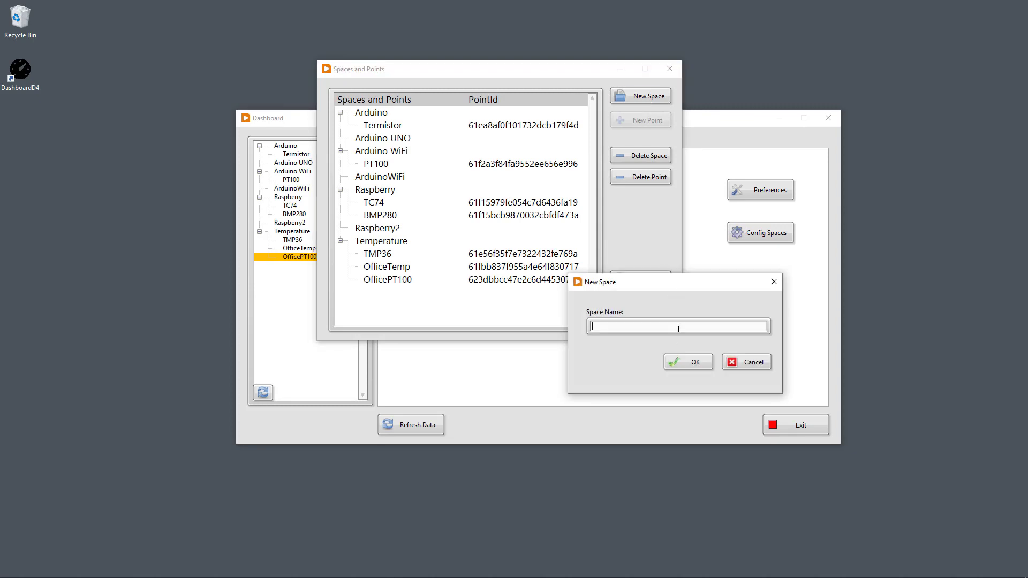
{"action": "type", "text": "MySpace"}
{"action": "left_click", "coordinate": [702, 361]}
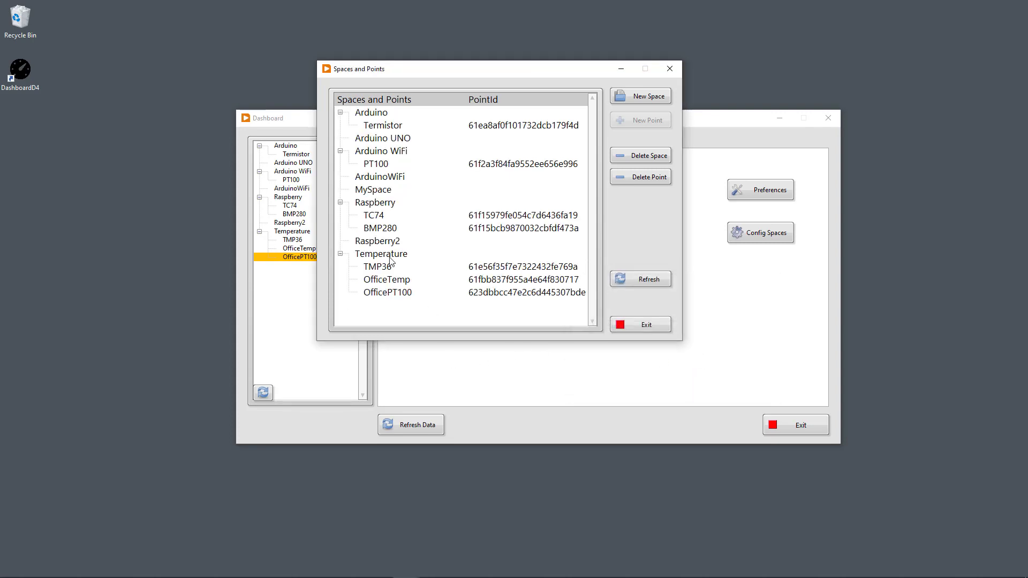
Add a new point named MyPoint to MySpace and select it in the list.
{"action": "left_click", "coordinate": [380, 193]}
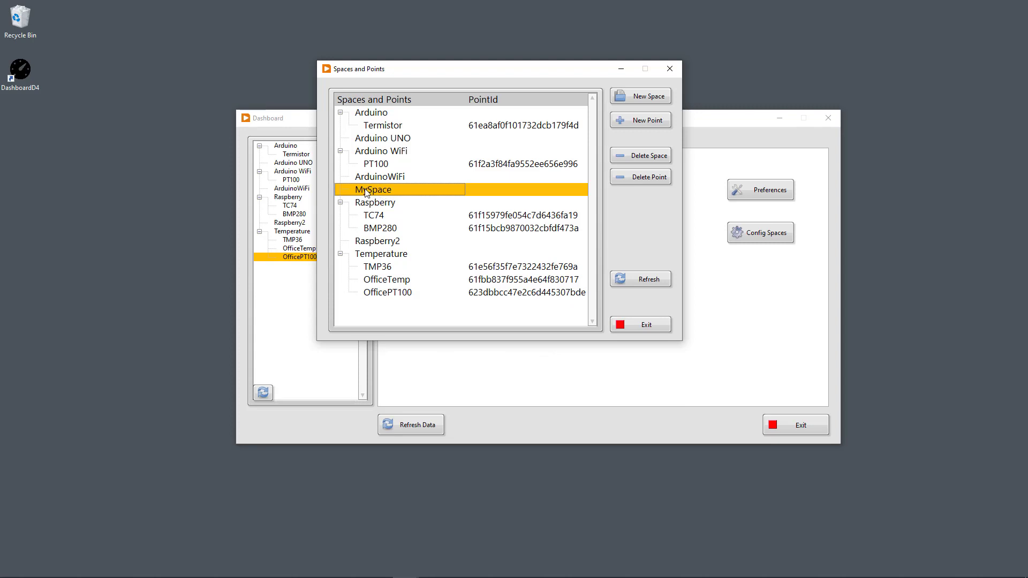
{"action": "left_click", "coordinate": [657, 121]}
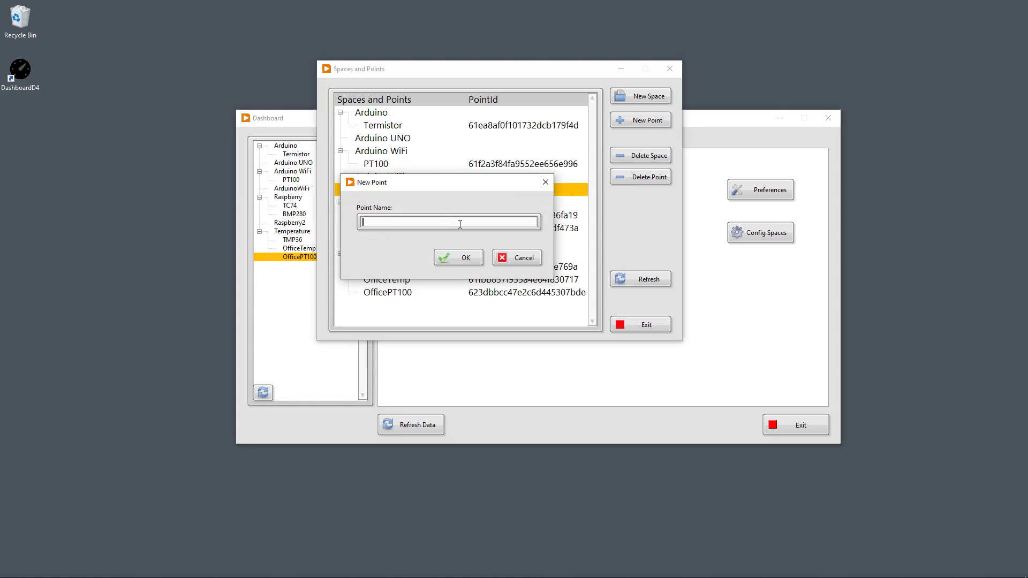
{"action": "type", "text": "MyPoint"}
{"action": "left_click", "coordinate": [458, 261]}
{"action": "left_click", "coordinate": [394, 202]}
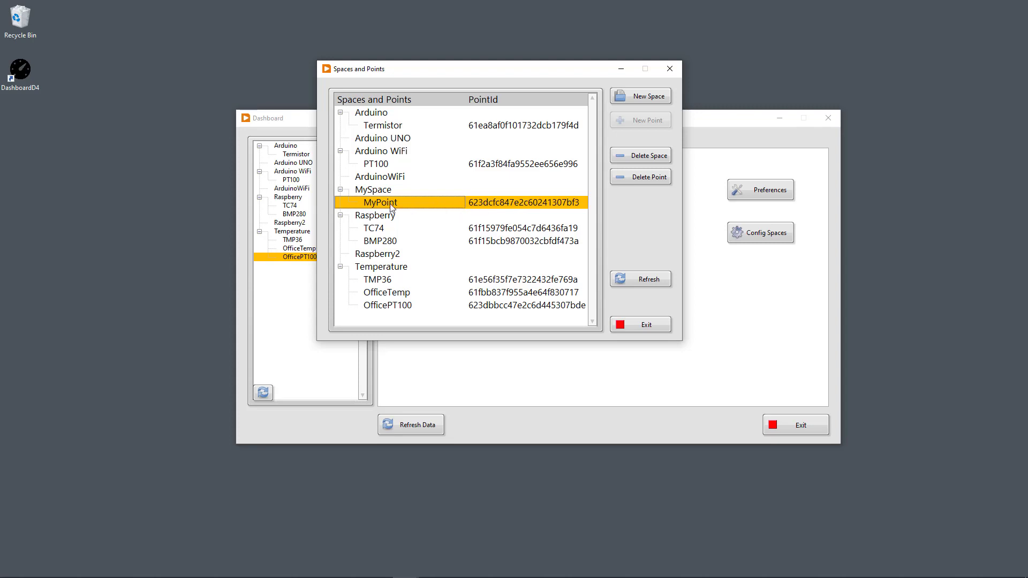
Select MySpace, close the Spaces and Points configuration and display the historical chart of MyPoint in the dashboard.
{"action": "left_click", "coordinate": [376, 194]}
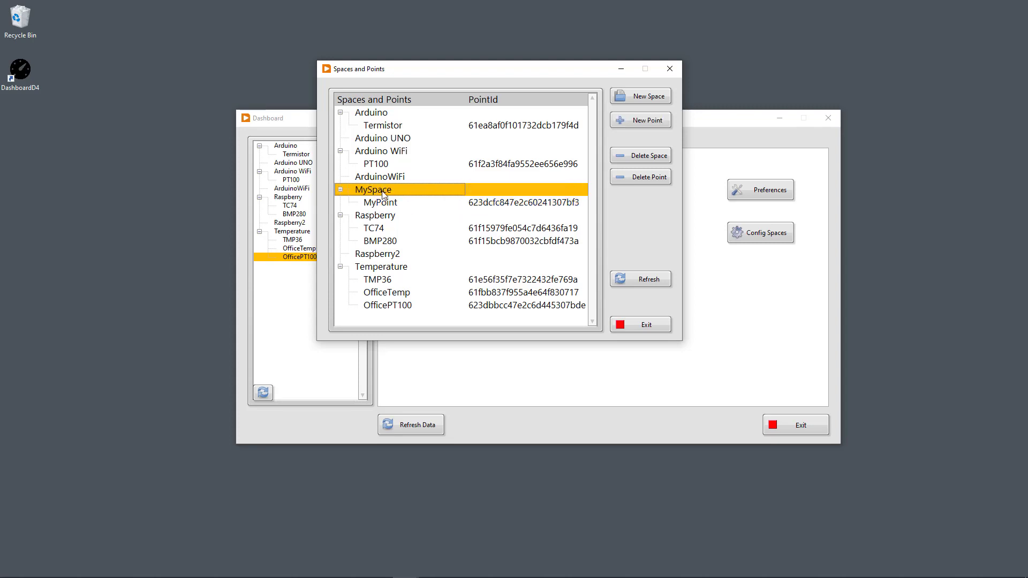
{"action": "left_click", "coordinate": [649, 327]}
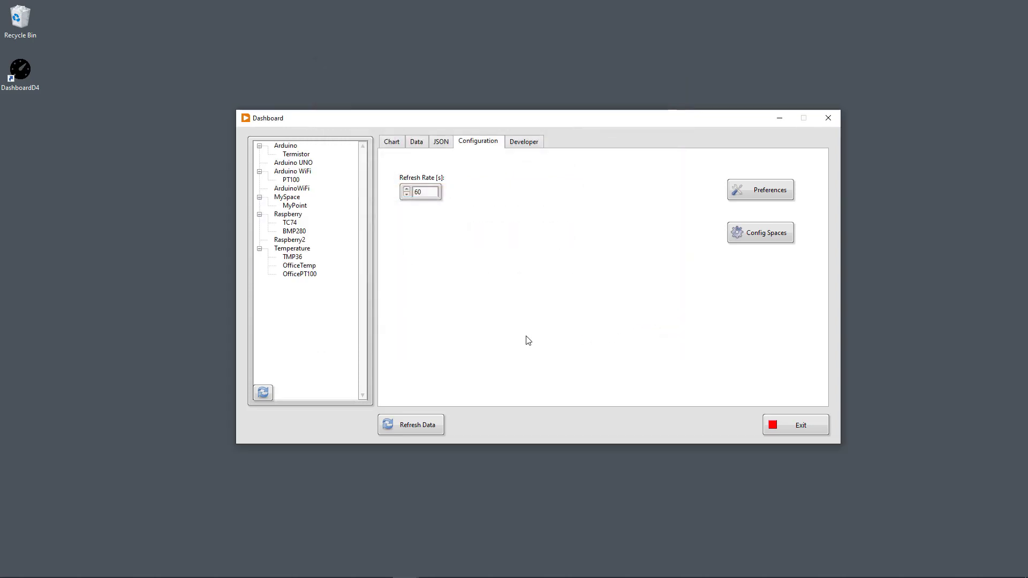
{"action": "left_click", "coordinate": [282, 198]}
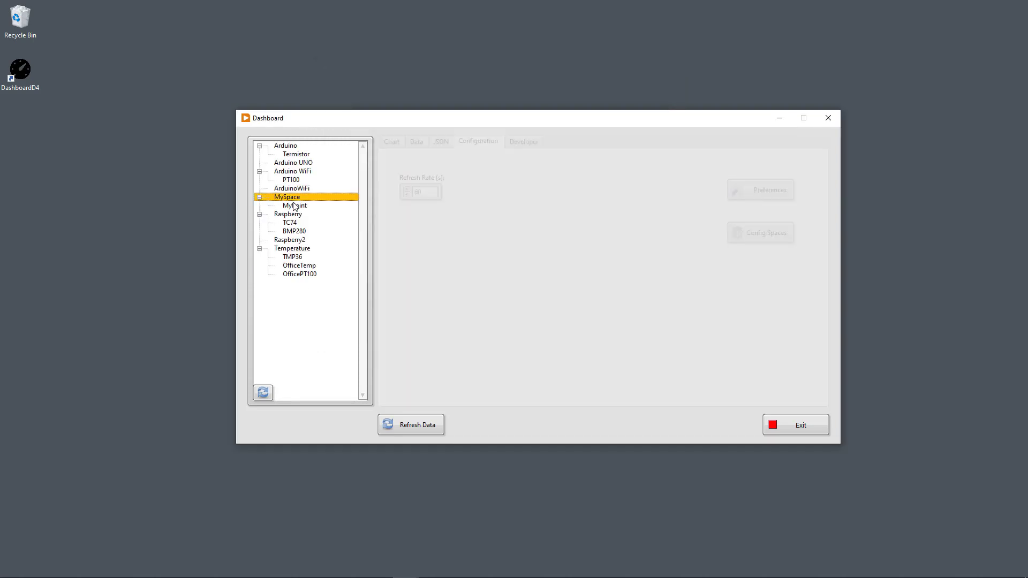
{"action": "left_click", "coordinate": [306, 208]}
{"action": "left_click", "coordinate": [392, 142]}
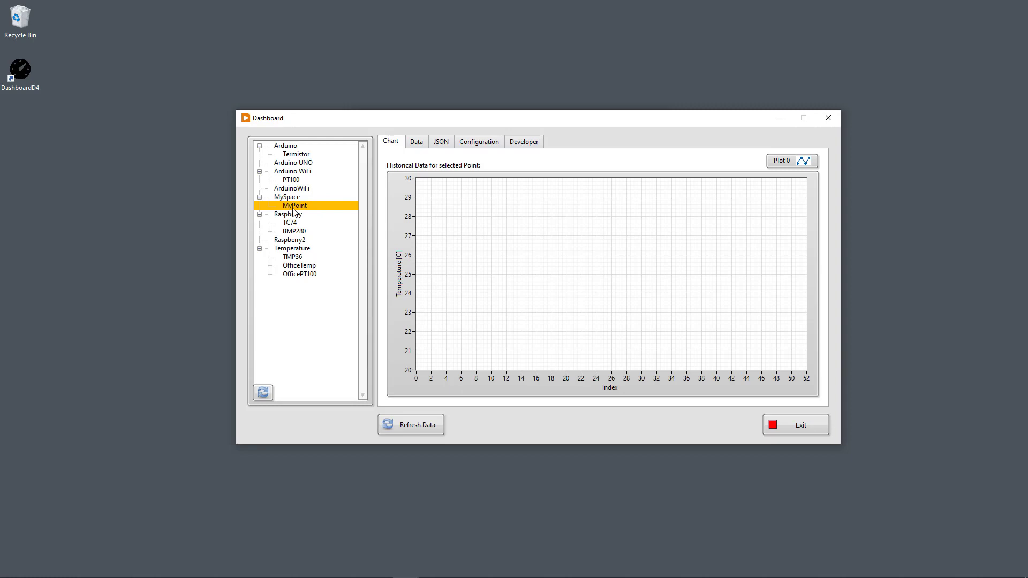
Bring up the Project Explorer beside the dashboard, open Datalogging.vi and run it.
{"action": "mouse_move", "coordinate": [445, 576]}
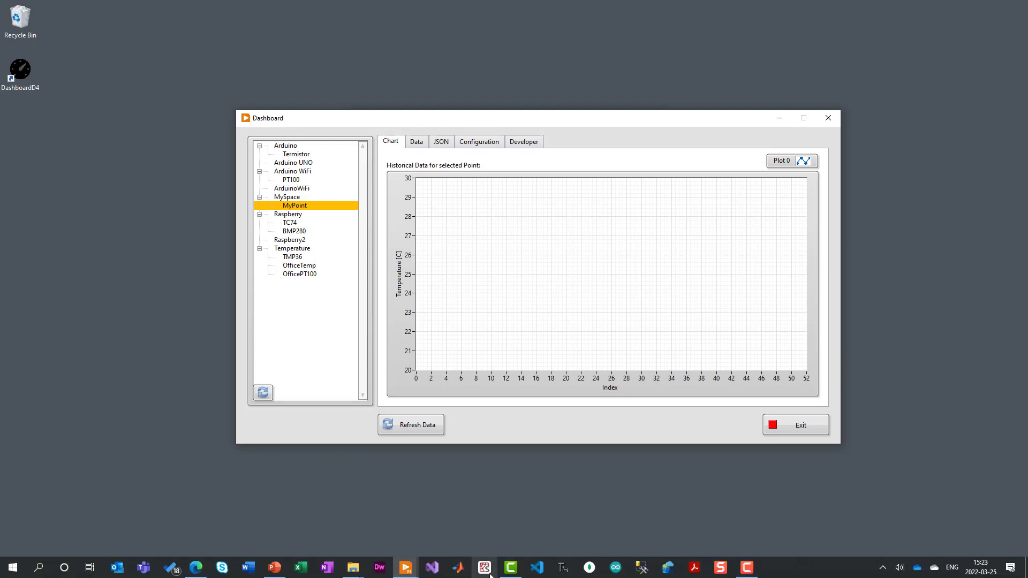
{"action": "mouse_move", "coordinate": [405, 568]}
{"action": "left_click", "coordinate": [357, 529]}
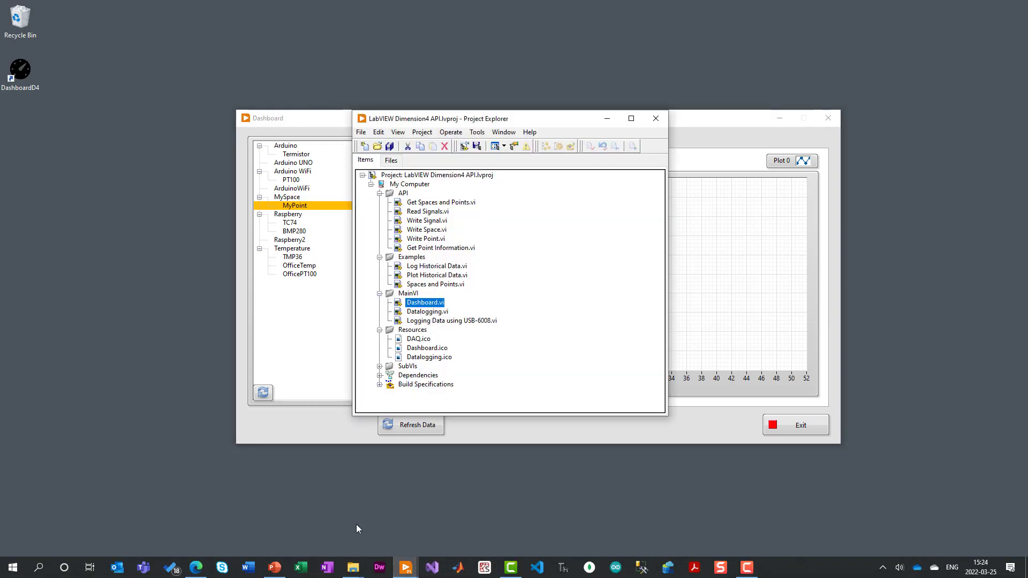
{"action": "left_click_drag", "start_coordinate": [554, 121], "coordinate": [320, 43]}
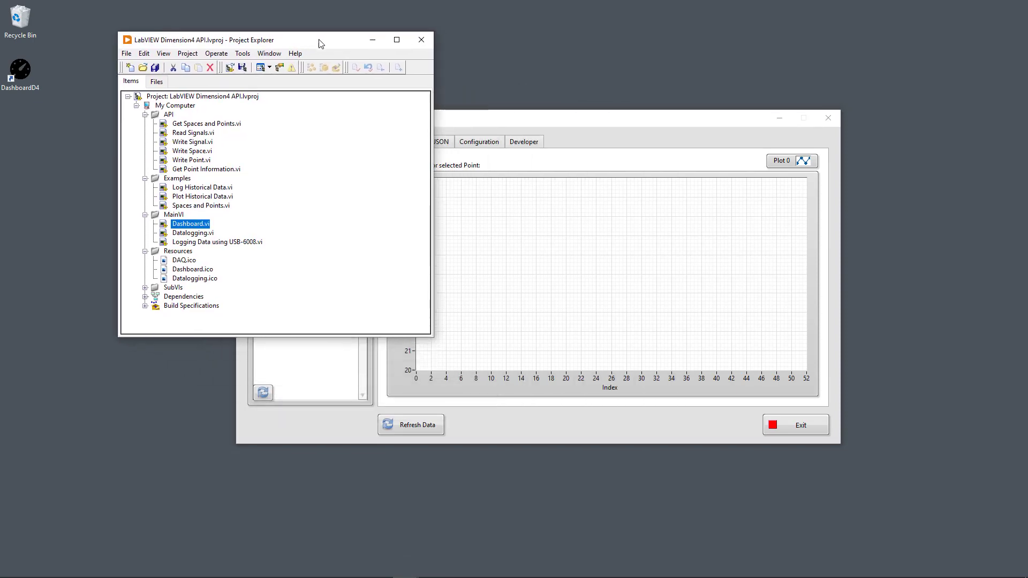
{"action": "left_click", "coordinate": [194, 234]}
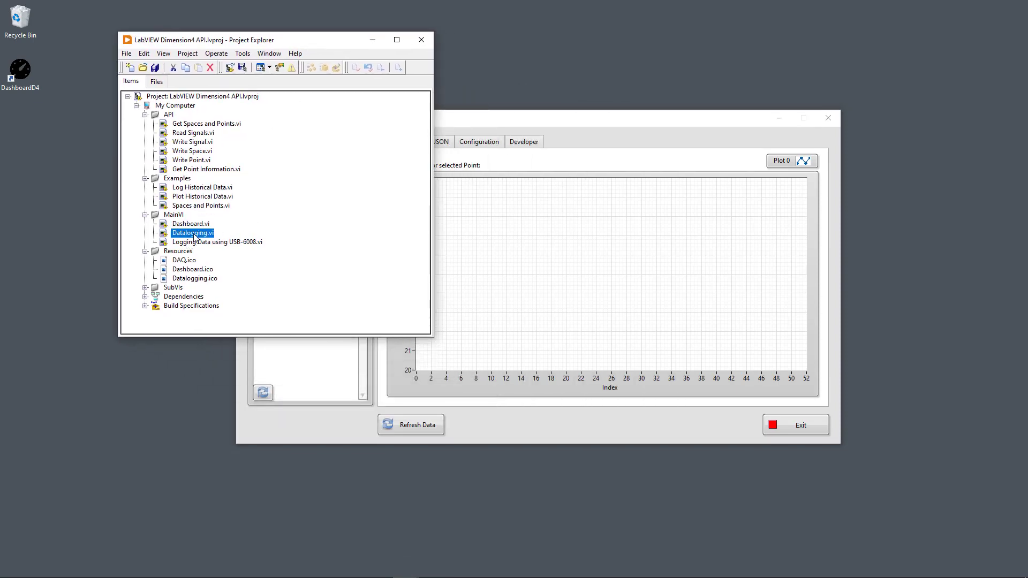
{"action": "double_click", "coordinate": [194, 236]}
{"action": "left_click_drag", "start_coordinate": [702, 130], "coordinate": [401, 155]}
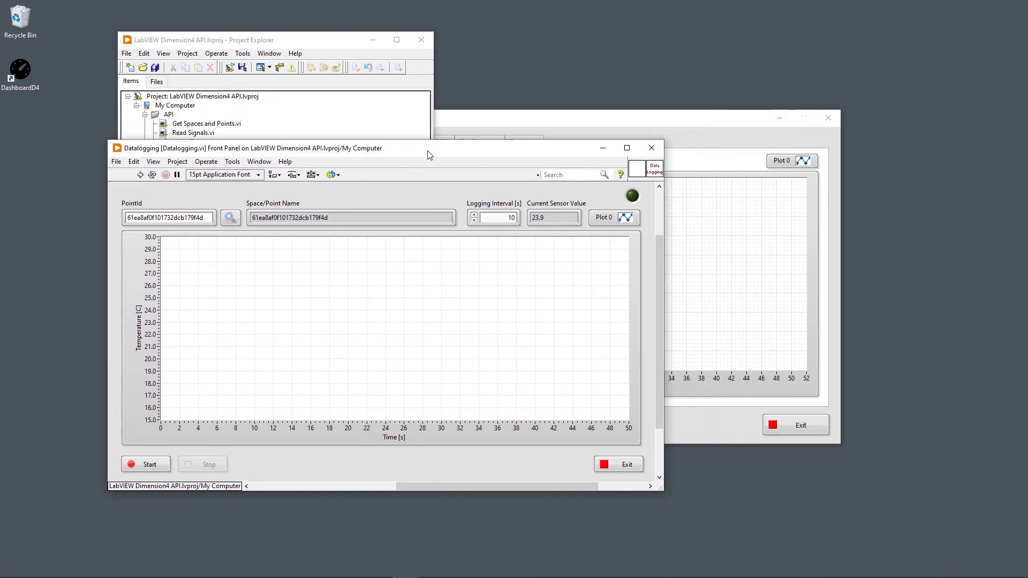
{"action": "left_click", "coordinate": [140, 175]}
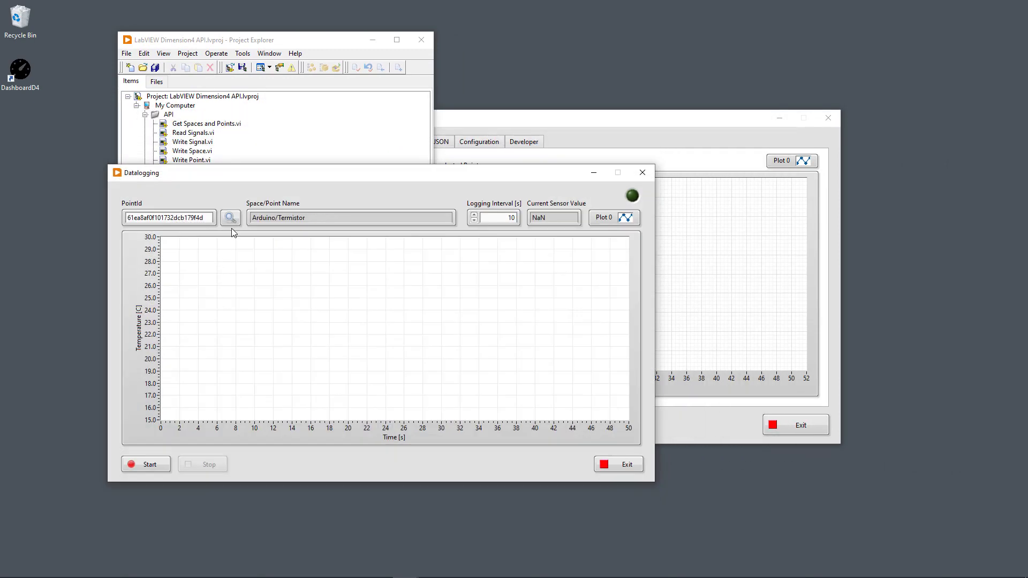
Choose MyPoint in MySpace as the logging point, start datalogging and highlight the current sensor value.
{"action": "left_click", "coordinate": [230, 218]}
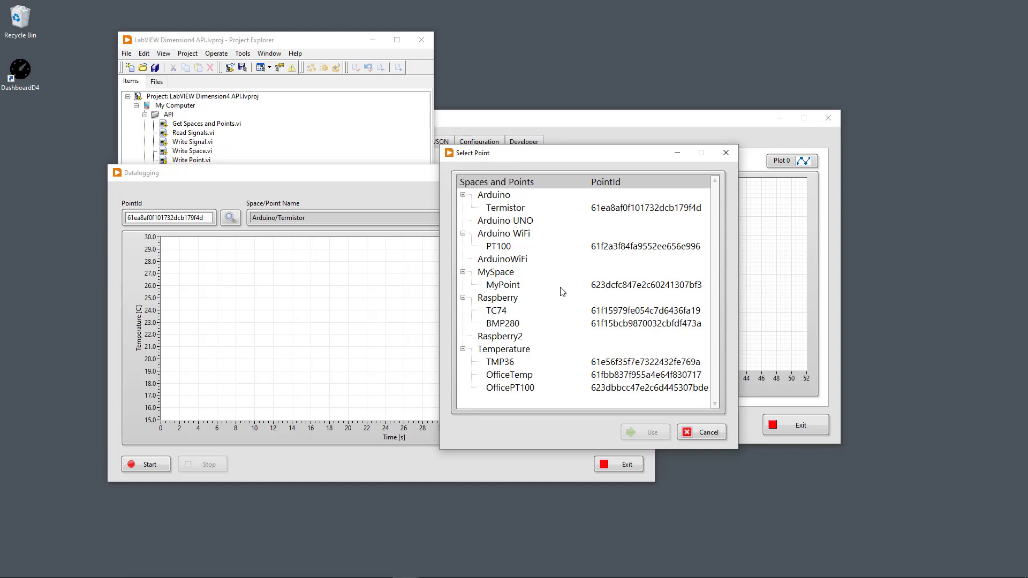
{"action": "left_click", "coordinate": [508, 288]}
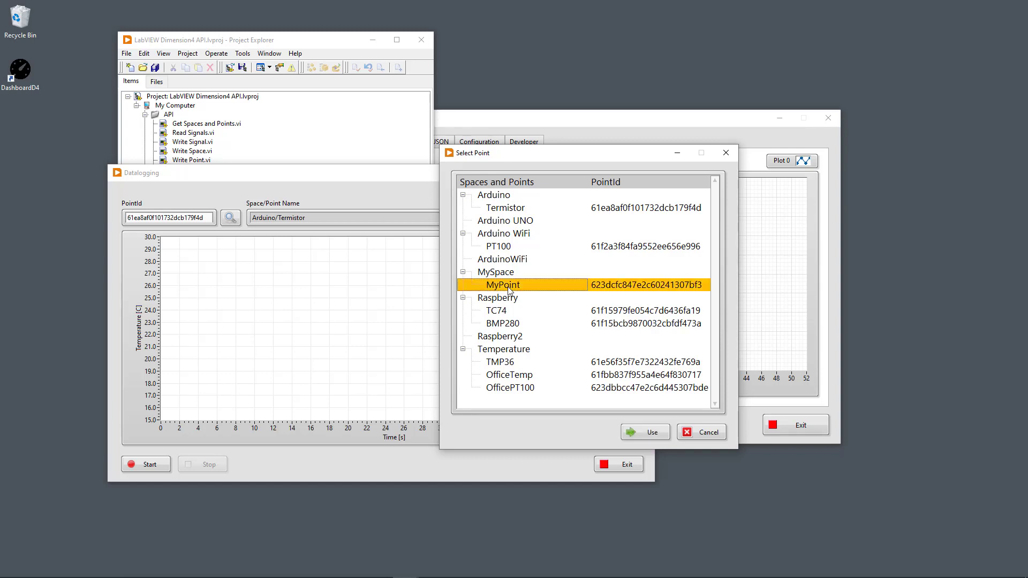
{"action": "left_click", "coordinate": [646, 438]}
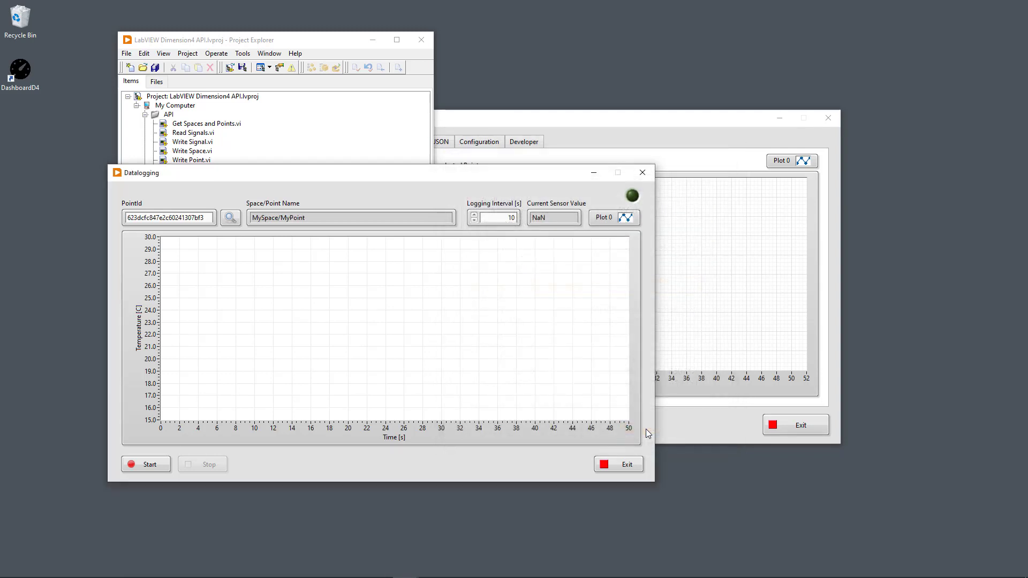
{"action": "left_click", "coordinate": [147, 466]}
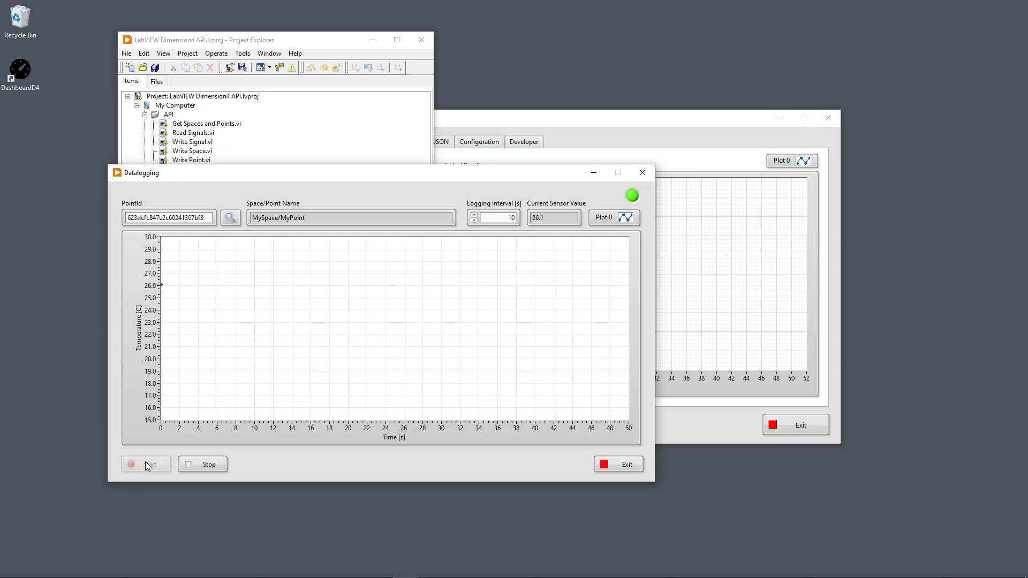
{"action": "double_click", "coordinate": [503, 218]}
{"action": "double_click", "coordinate": [552, 216]}
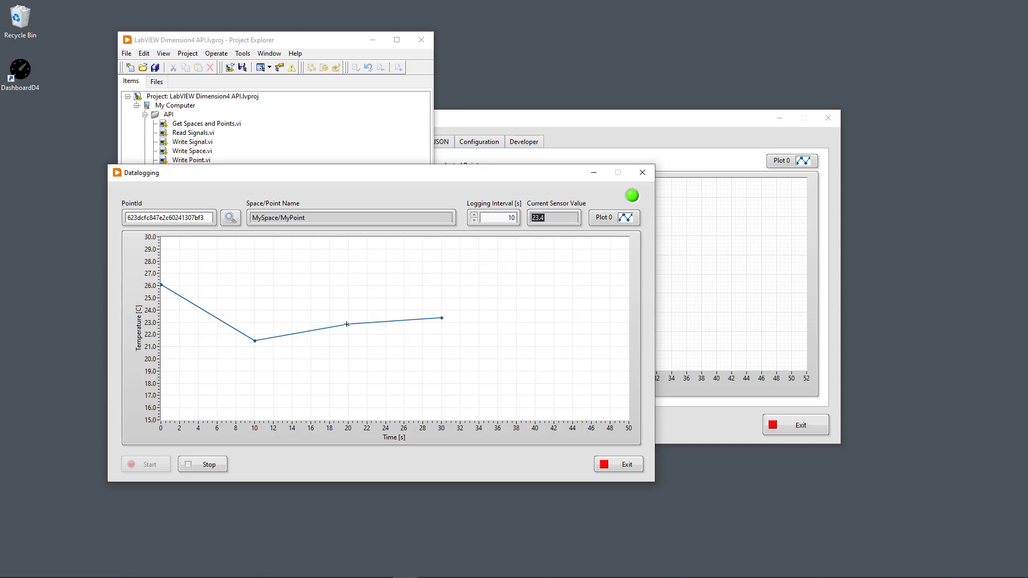
Arrange the Dashboard and Datalogging windows so both are visible and show MyPoint's data table in the dashboard.
{"action": "left_click_drag", "start_coordinate": [632, 118], "coordinate": [764, 80]}
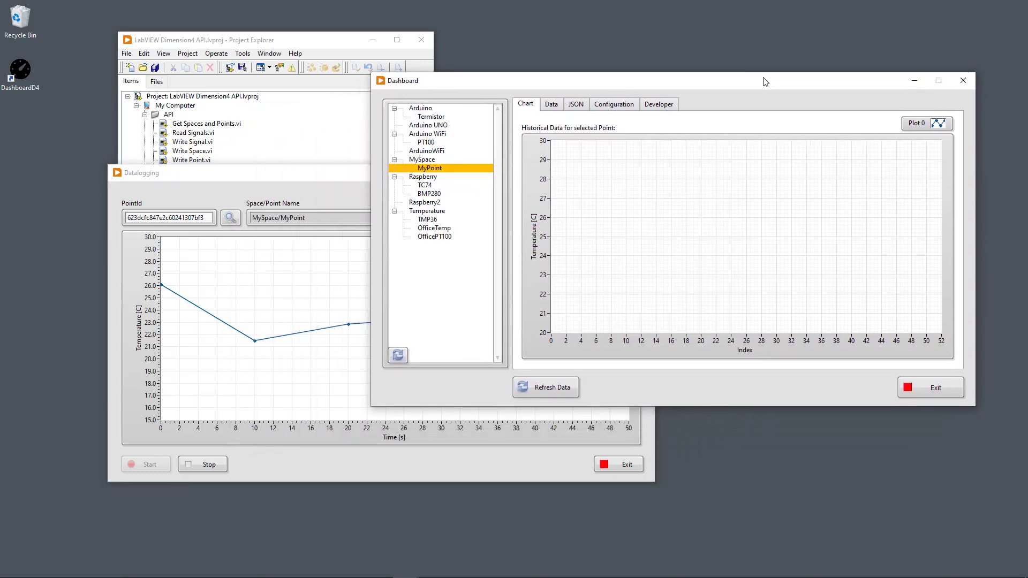
{"action": "left_click_drag", "start_coordinate": [340, 172], "coordinate": [293, 221]}
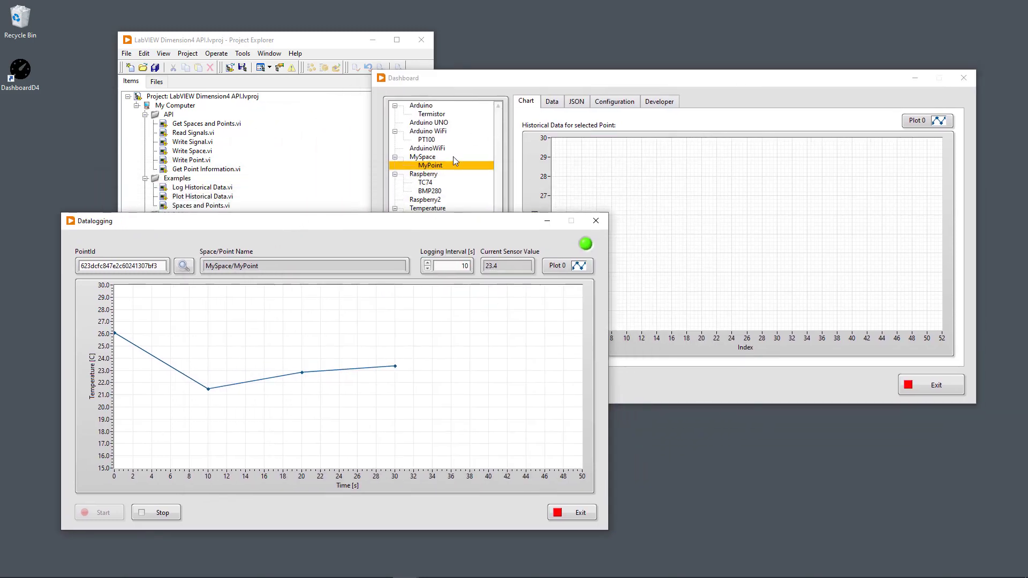
{"action": "left_click_drag", "start_coordinate": [624, 79], "coordinate": [649, 44]}
{"action": "left_click_drag", "start_coordinate": [345, 226], "coordinate": [332, 231]}
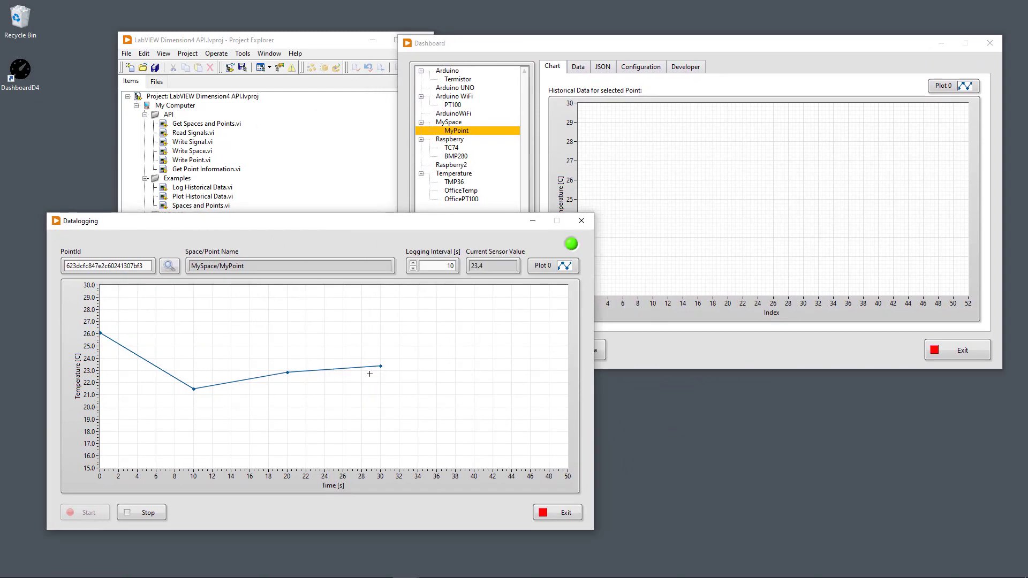
{"action": "left_click", "coordinate": [730, 42]}
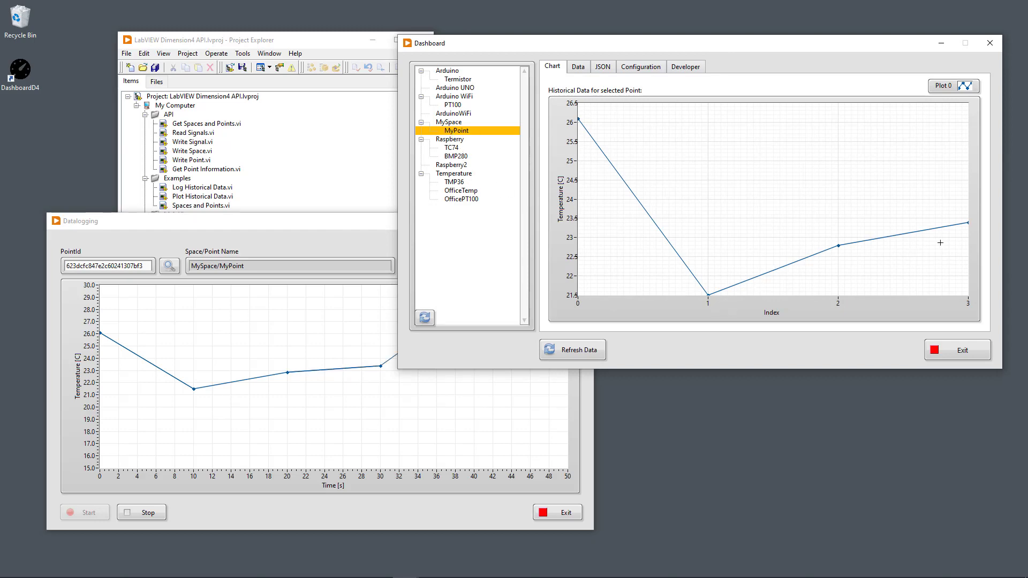
{"action": "left_click", "coordinate": [583, 69]}
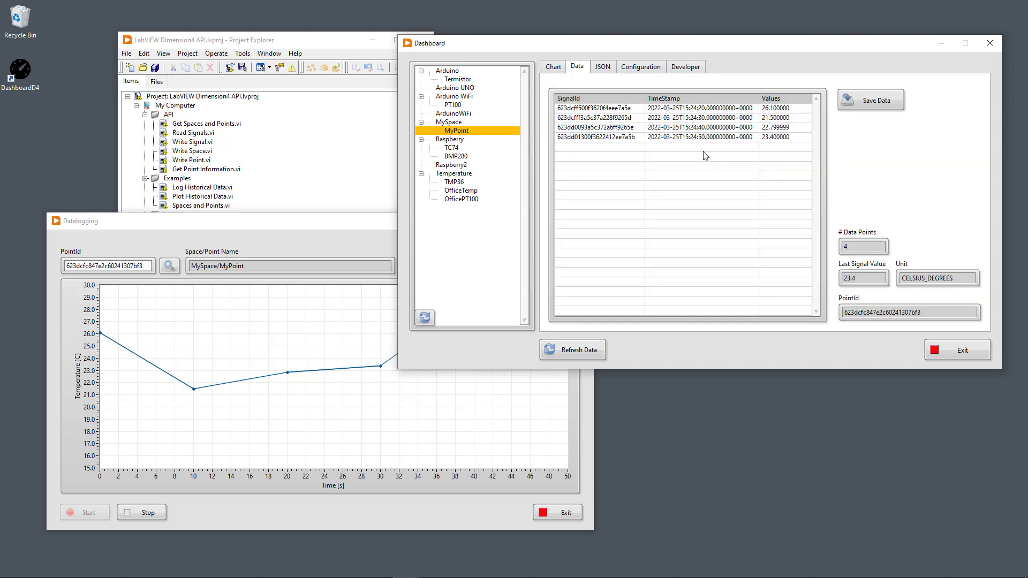
Try the JSON file format in the save options for MyPoint's data and cancel without saving.
{"action": "left_click", "coordinate": [870, 101]}
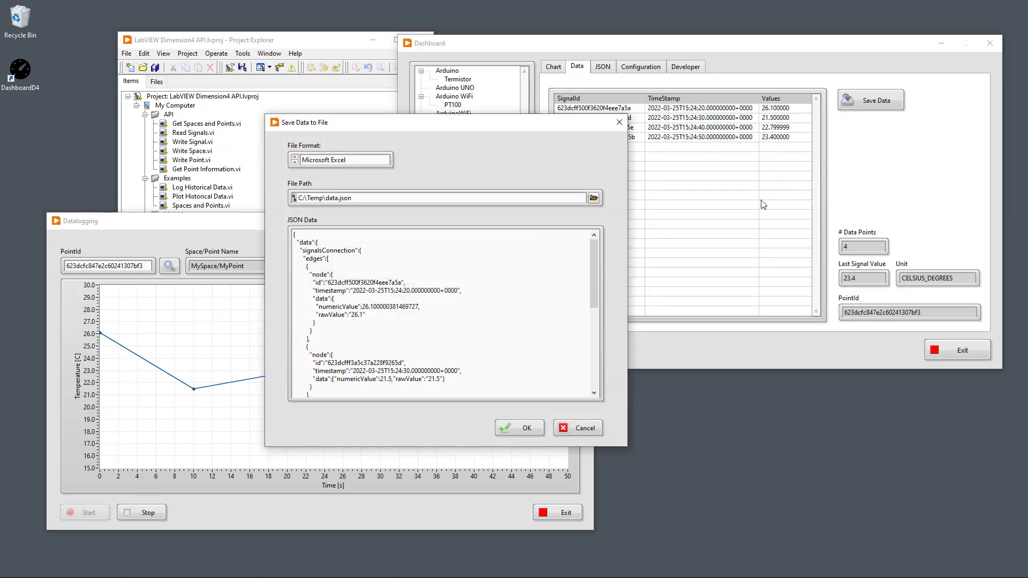
{"action": "left_click", "coordinate": [378, 159]}
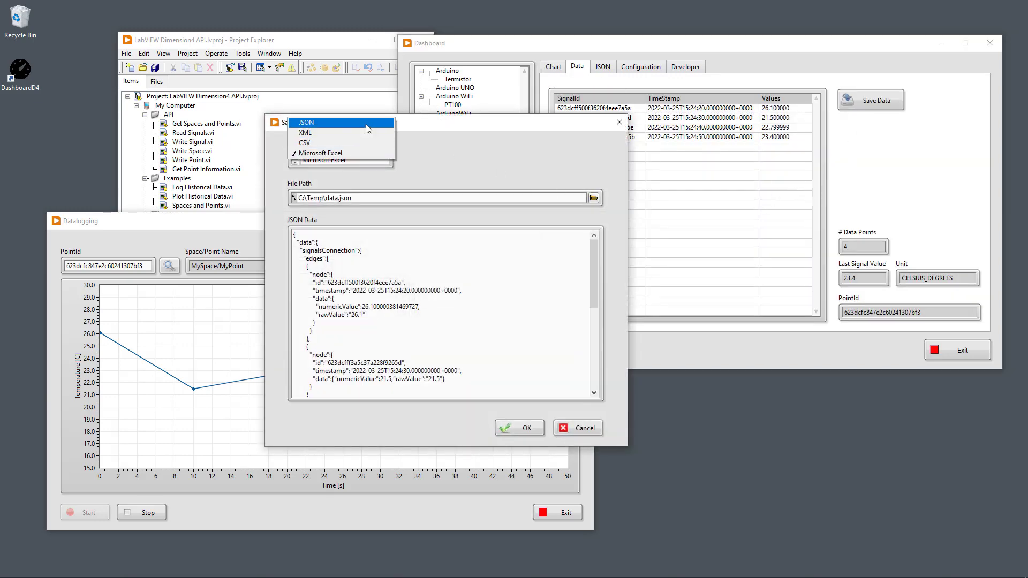
{"action": "left_click", "coordinate": [368, 124]}
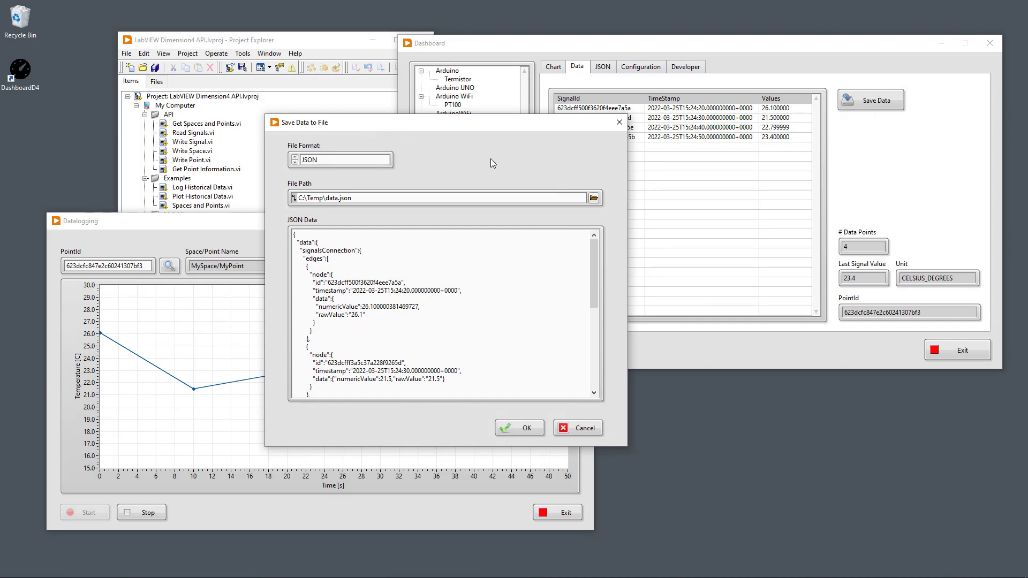
{"action": "left_click", "coordinate": [580, 428]}
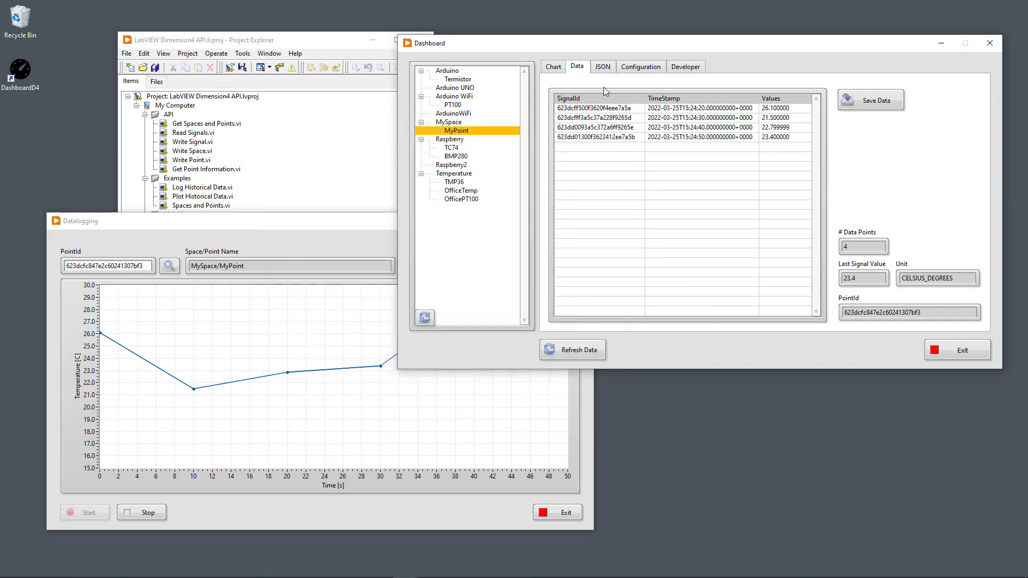
Review MyPoint's JSON data and the refresh rate setting, and manually refresh its historical chart.
{"action": "left_click", "coordinate": [603, 67]}
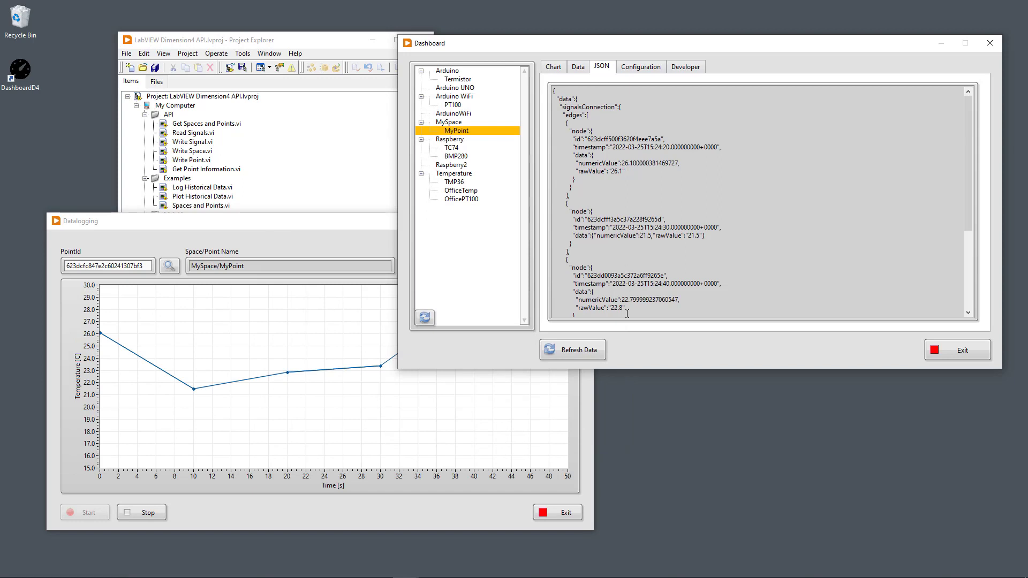
{"action": "left_click", "coordinate": [641, 69]}
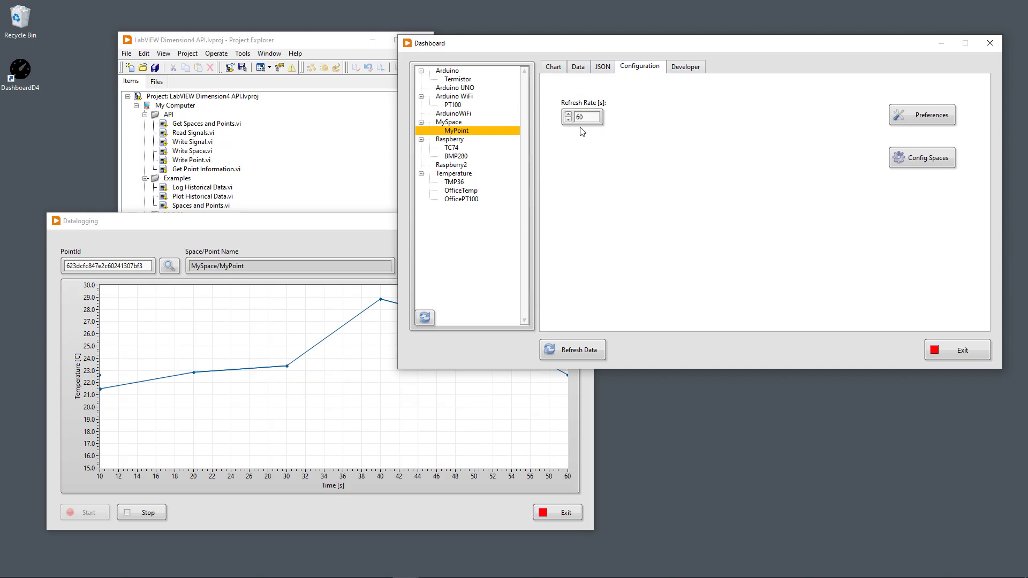
{"action": "left_click", "coordinate": [550, 71]}
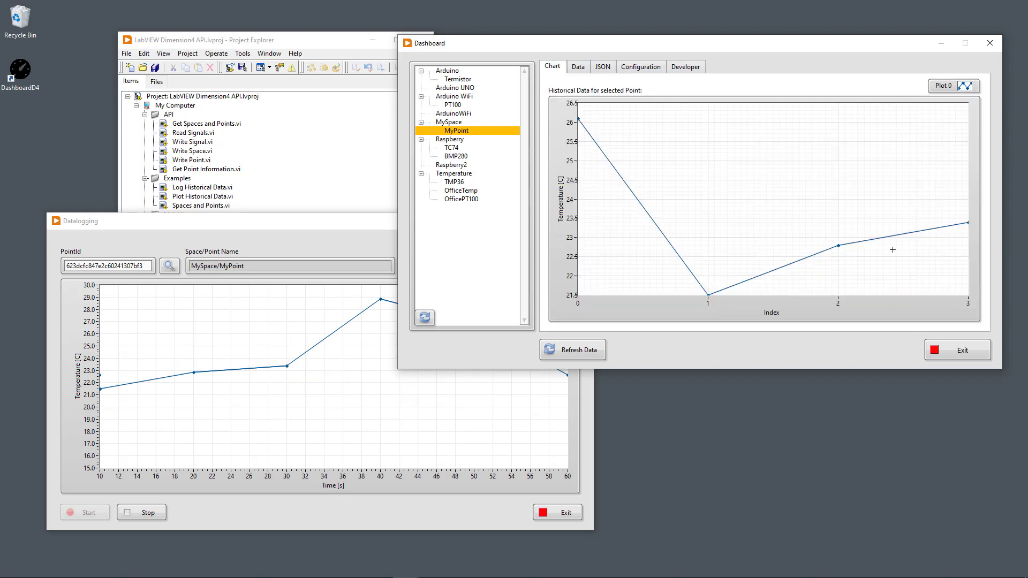
{"action": "left_click", "coordinate": [591, 351]}
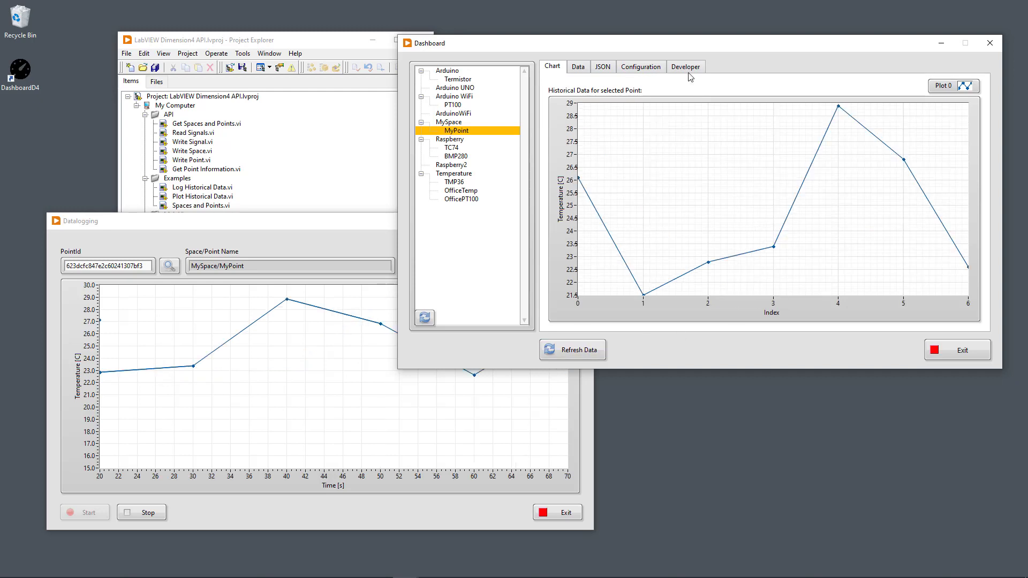
Examine the dashboard's refresh rate setting alongside MyPoint's chart, highlighting the rate value.
{"action": "left_click", "coordinate": [627, 67]}
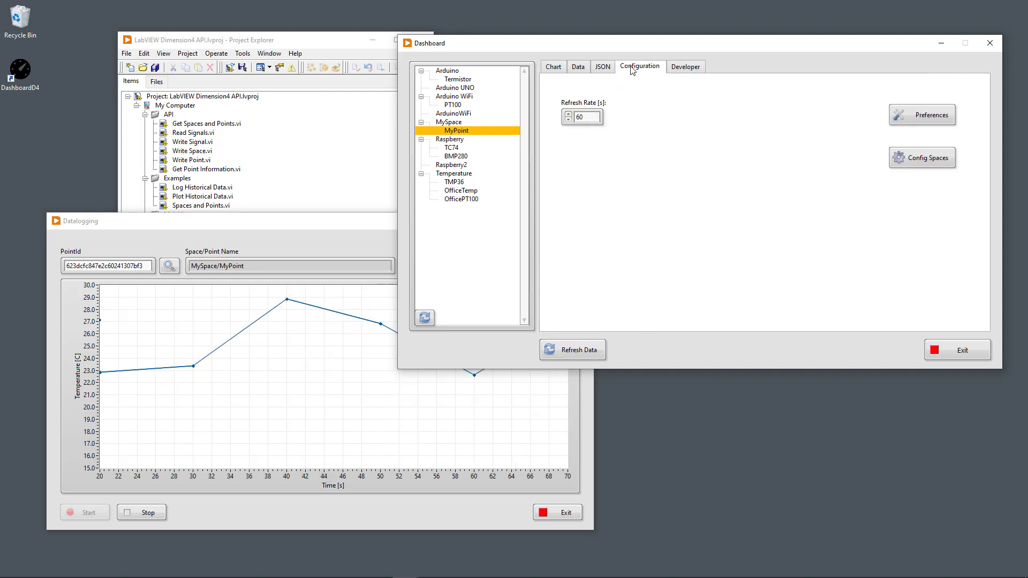
{"action": "double_click", "coordinate": [587, 118]}
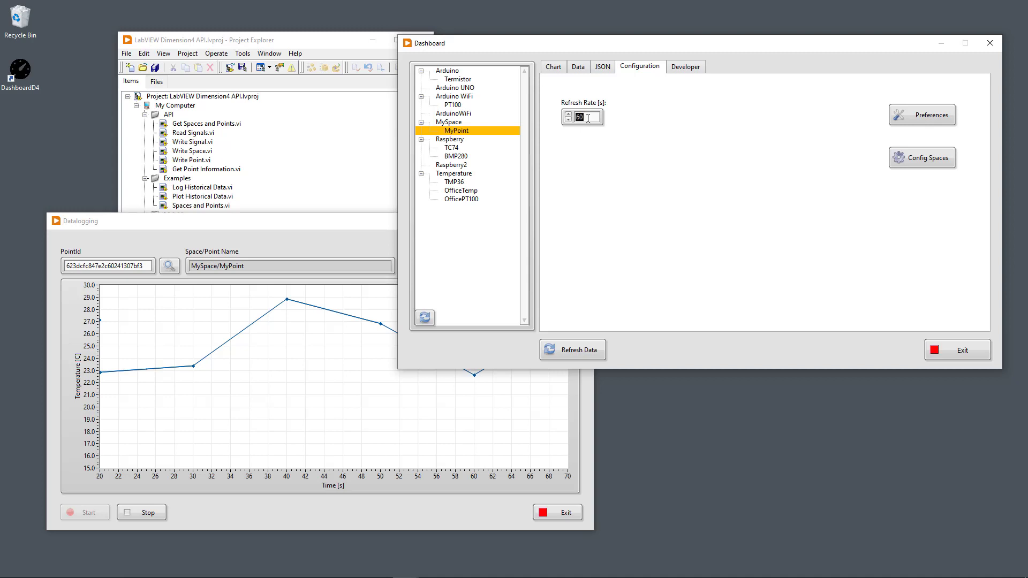
{"action": "left_click", "coordinate": [554, 68]}
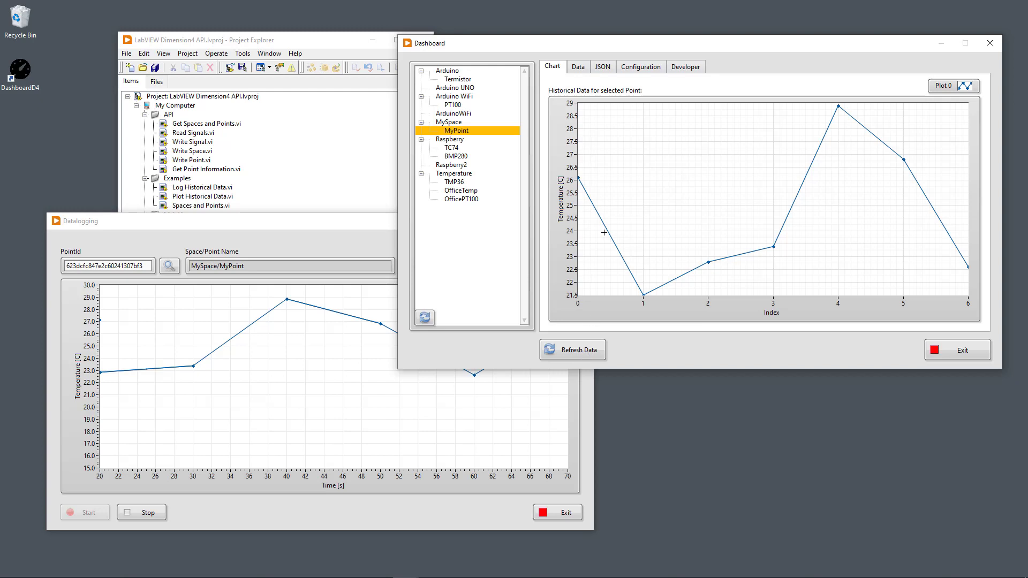
{"action": "left_click", "coordinate": [650, 67]}
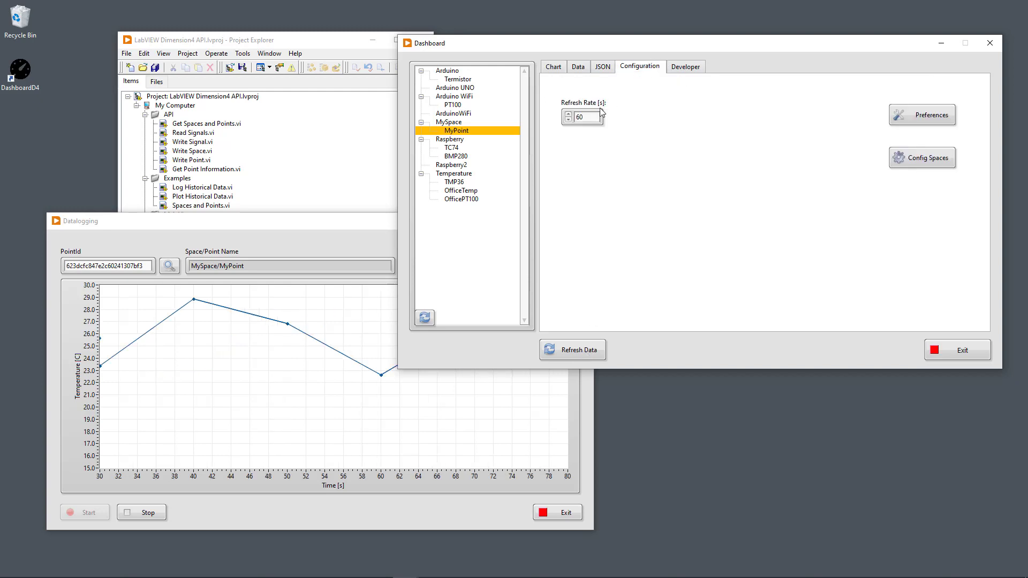
{"action": "double_click", "coordinate": [591, 114]}
View and highlight the GraphQL query for MyPoint, and reposition the Datalogging window beside the dashboard chart.
{"action": "left_click", "coordinate": [693, 67]}
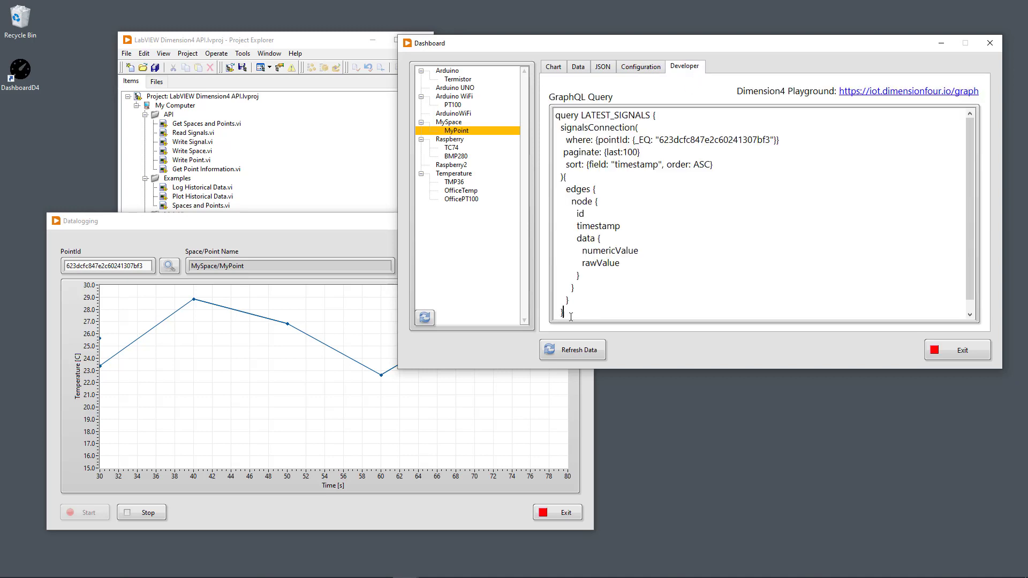
{"action": "left_click_drag", "start_coordinate": [568, 314], "coordinate": [538, 113]}
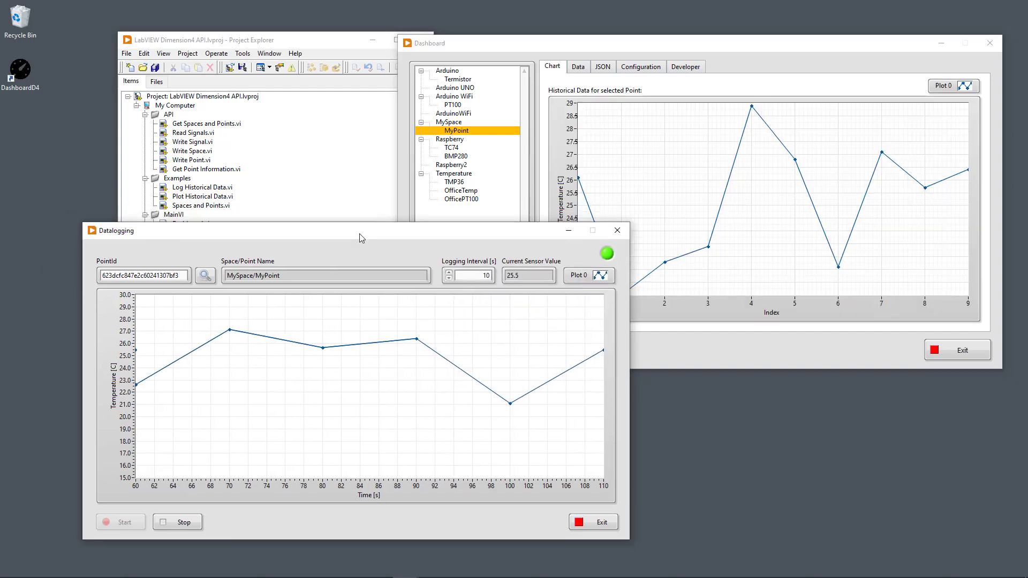
{"action": "left_click_drag", "start_coordinate": [359, 235], "coordinate": [320, 228]}
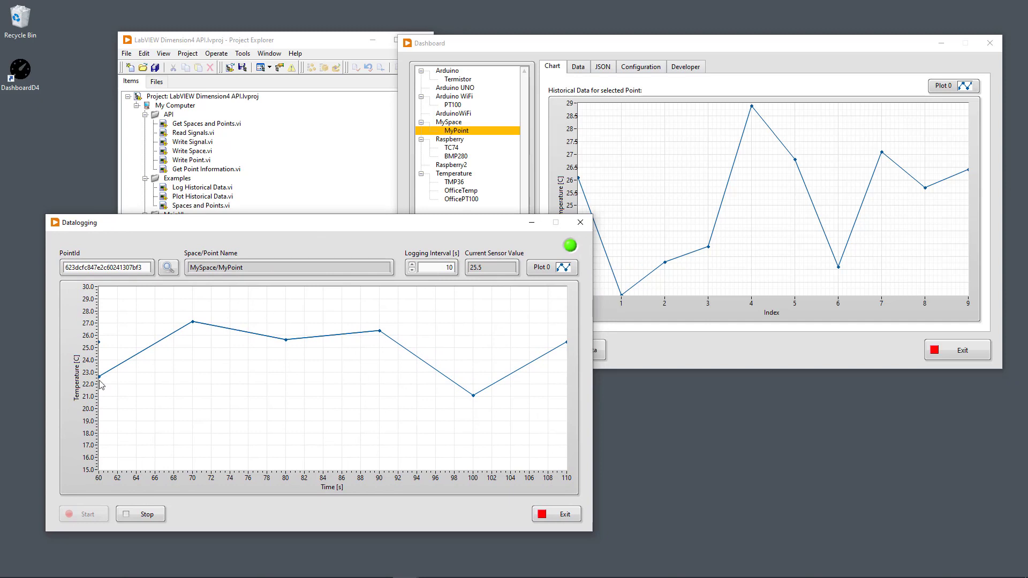
Highlight the logging interval in the Datalogging window, bring the dashboard forward and reselect MyPoint to reload its historical chart.
{"action": "double_click", "coordinate": [448, 267]}
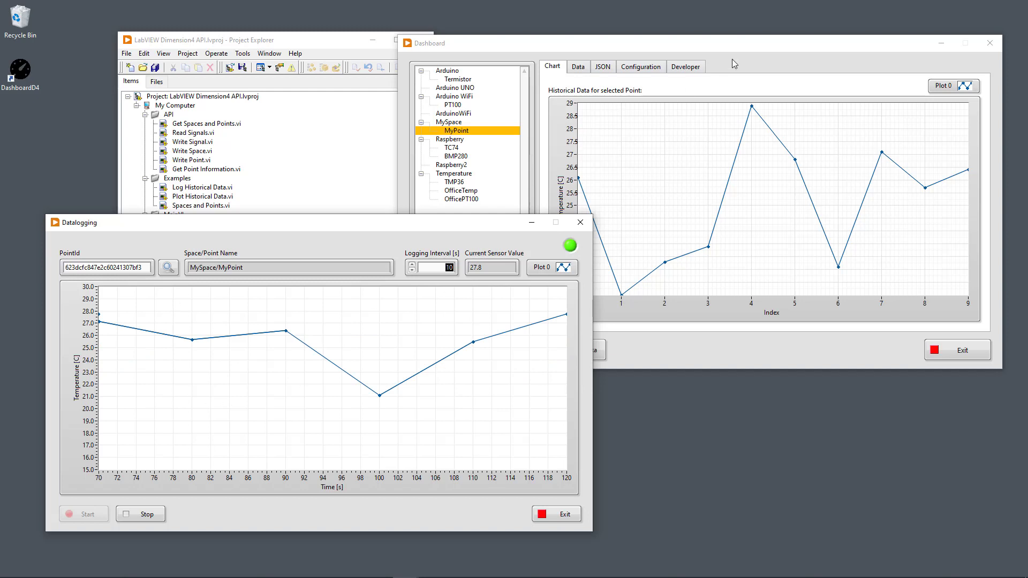
{"action": "left_click_drag", "start_coordinate": [754, 47], "coordinate": [731, 45]}
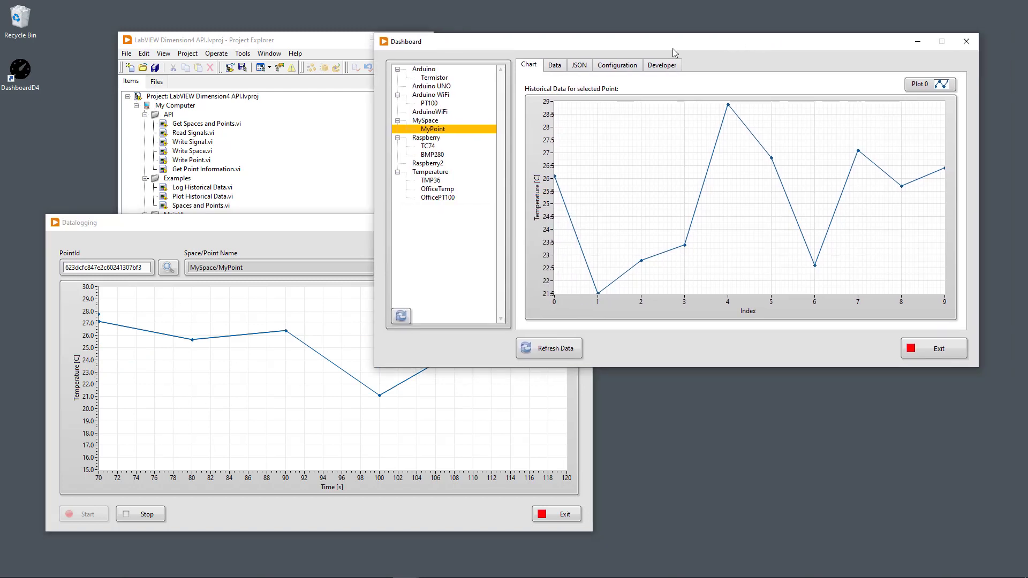
{"action": "left_click", "coordinate": [436, 198]}
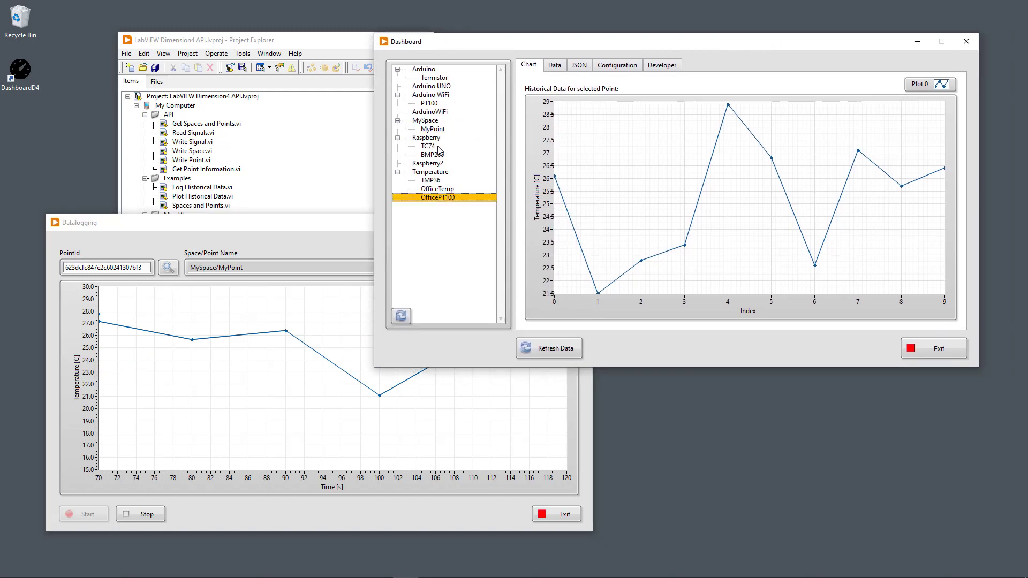
{"action": "left_click", "coordinate": [441, 131]}
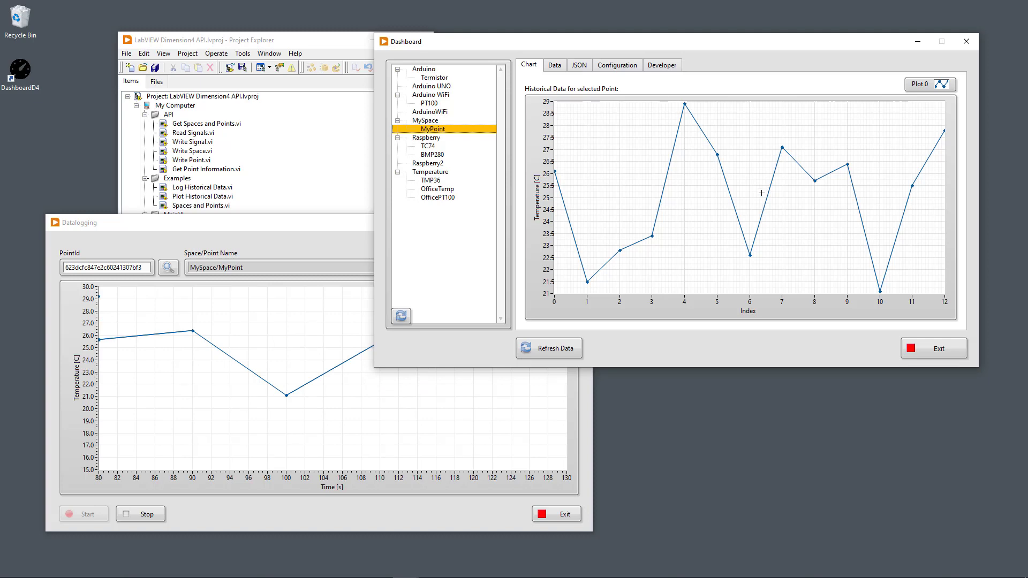
Stop the Dashboard and Datalogging programs and close both of their front panels.
{"action": "left_click", "coordinate": [944, 355]}
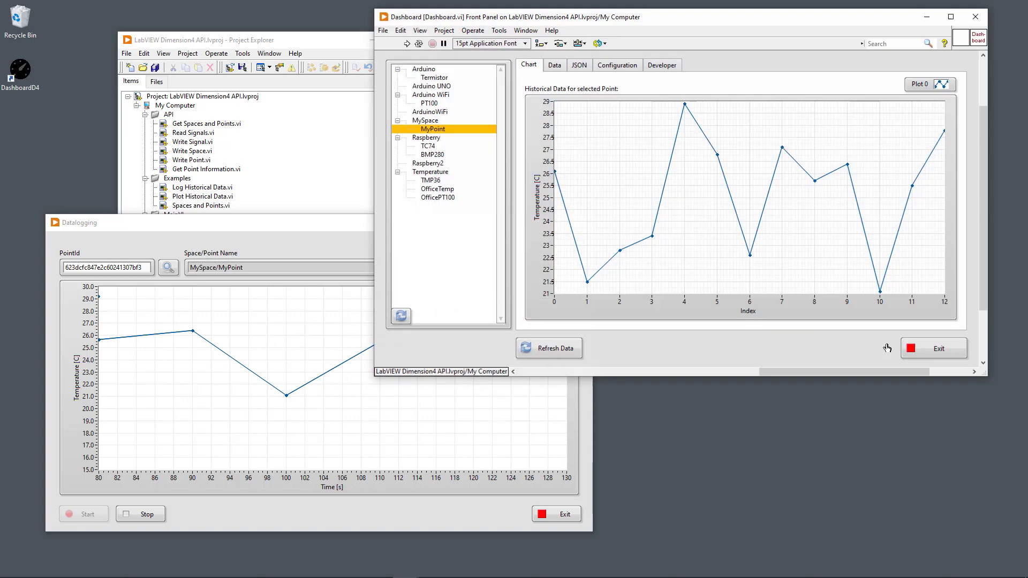
{"action": "left_click", "coordinate": [975, 17]}
{"action": "left_click", "coordinate": [567, 517]}
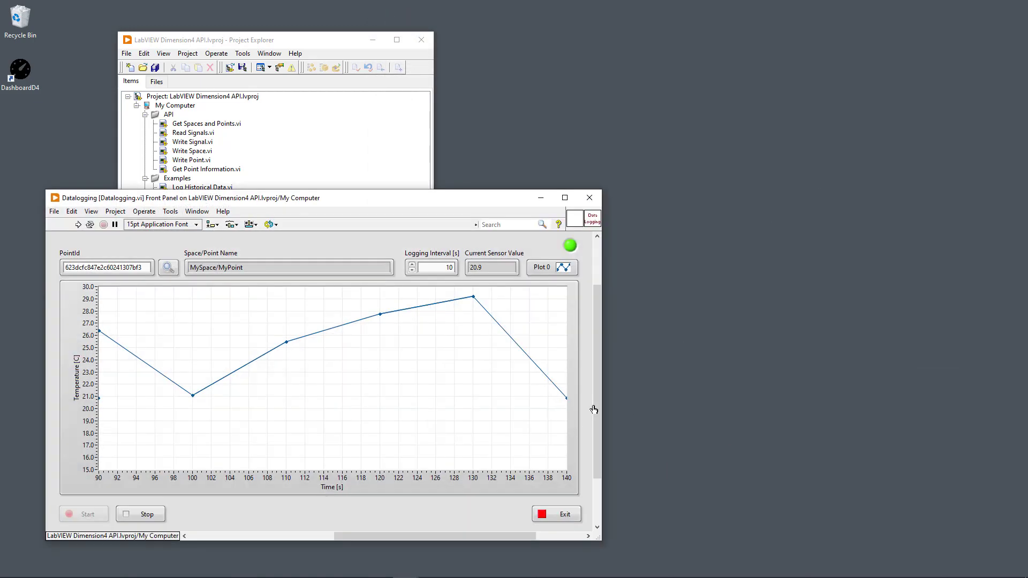
{"action": "left_click", "coordinate": [590, 198]}
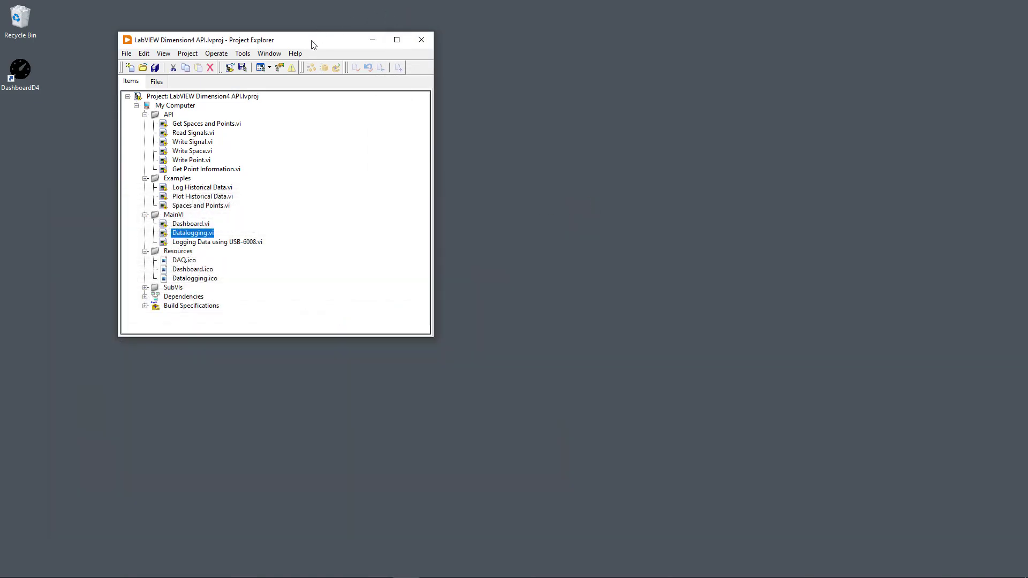
Build the Dashboard application from the project's build specifications and dismiss the finished build status.
{"action": "left_click_drag", "start_coordinate": [318, 45], "coordinate": [523, 102]}
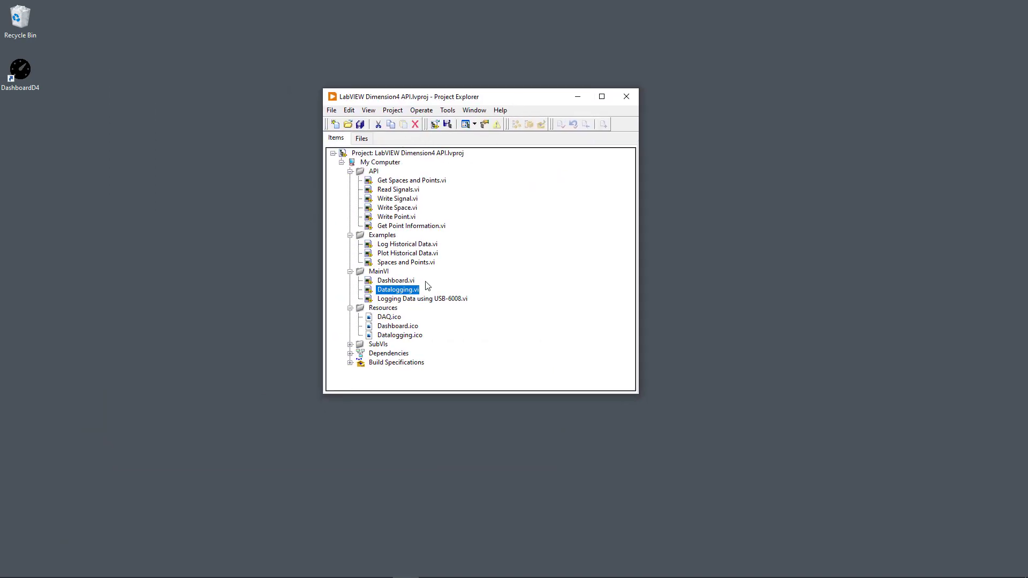
{"action": "left_click", "coordinate": [350, 363]}
{"action": "scroll", "coordinate": [492, 335], "scroll_direction": "down", "scroll_amount": 1}
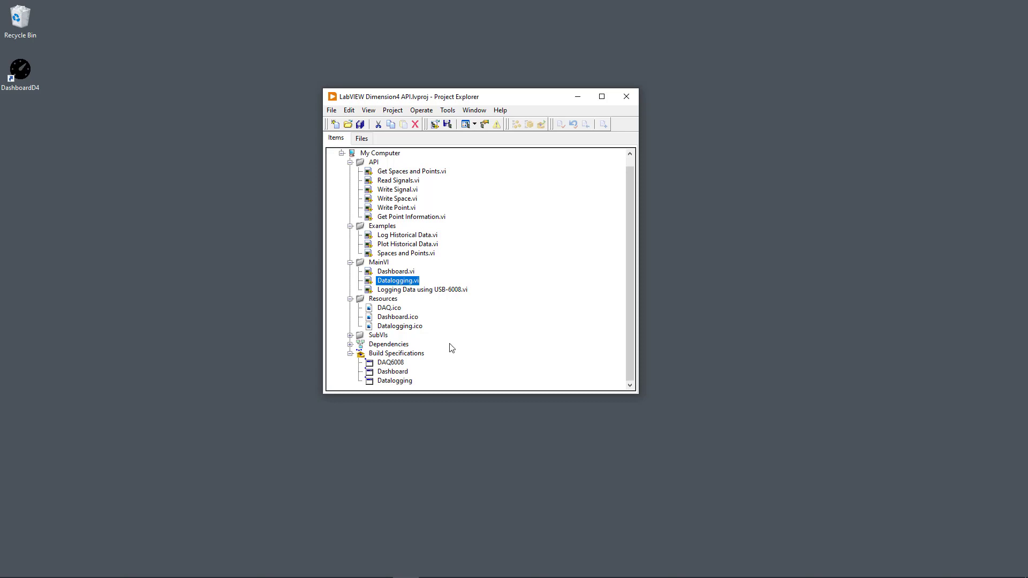
{"action": "right_click", "coordinate": [398, 371]}
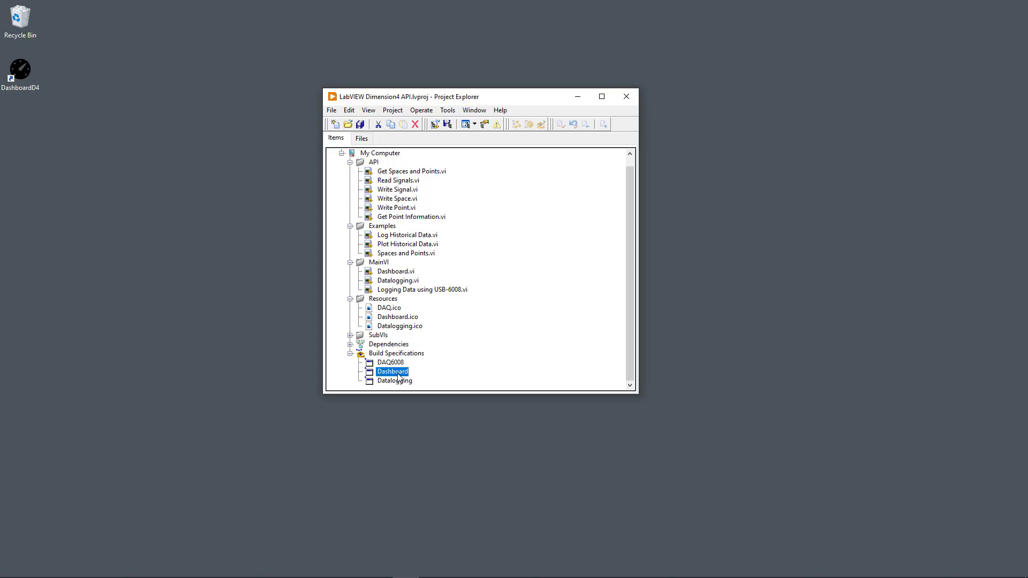
{"action": "left_click", "coordinate": [431, 379]}
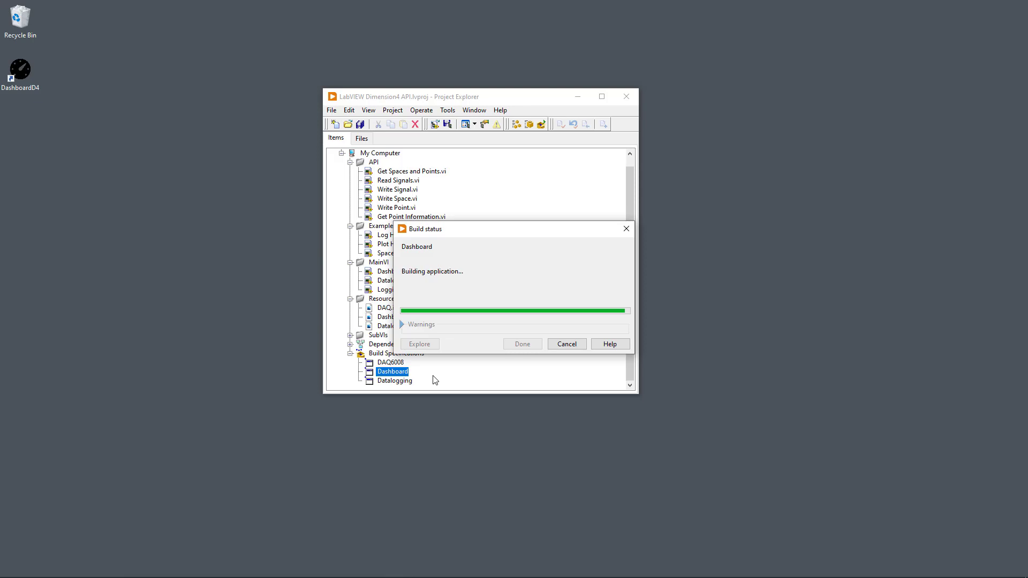
{"action": "left_click", "coordinate": [523, 345]}
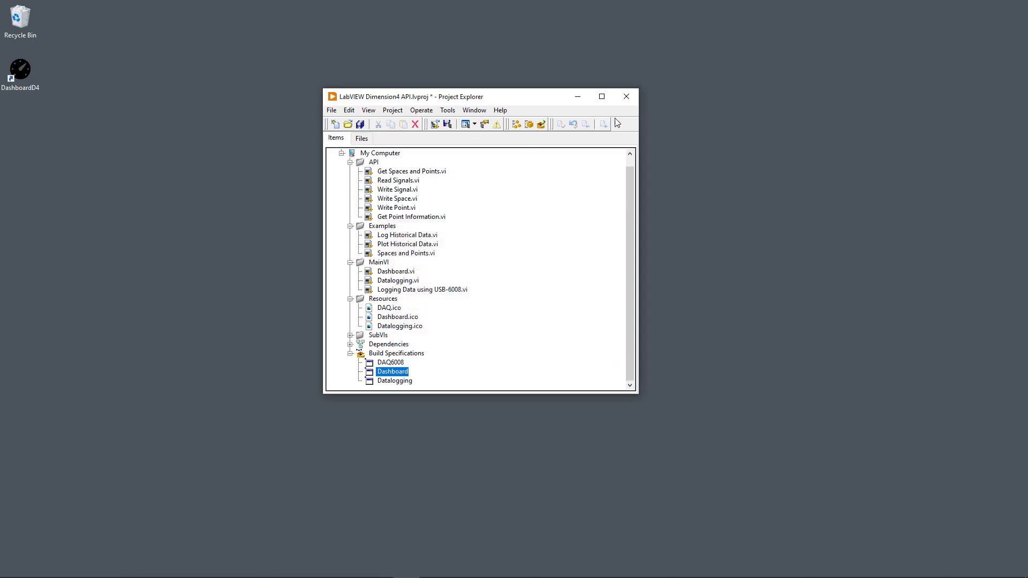
Close the LabVIEW Dimension4 API project, saving its changes, and exit LabVIEW.
{"action": "left_click", "coordinate": [634, 95]}
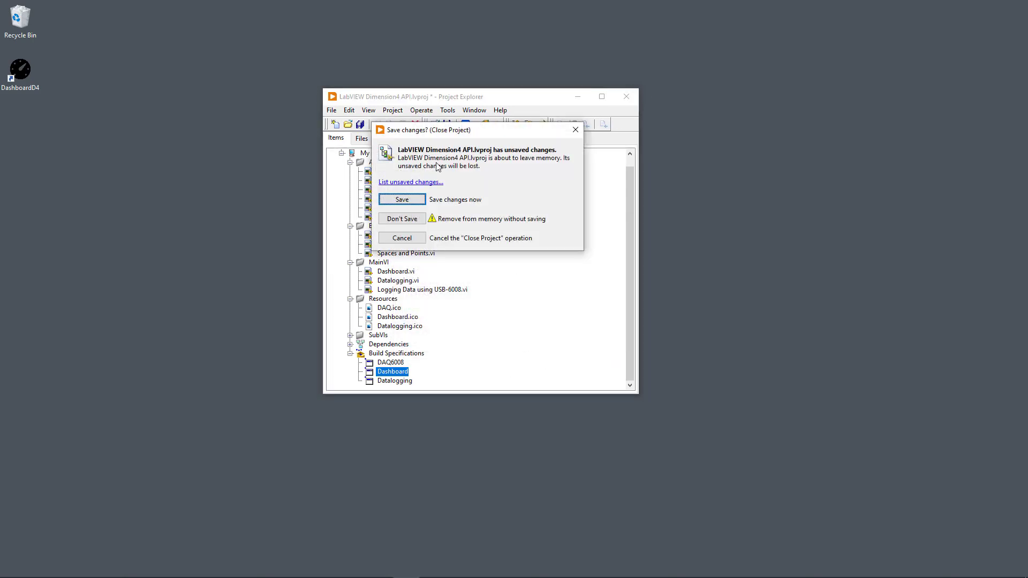
{"action": "left_click", "coordinate": [399, 200]}
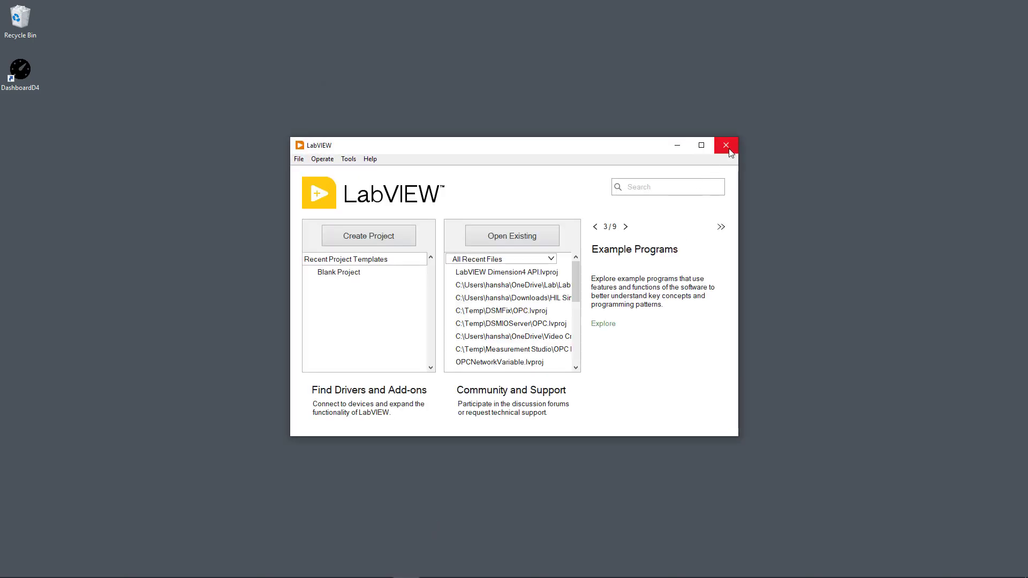
{"action": "left_click", "coordinate": [727, 146]}
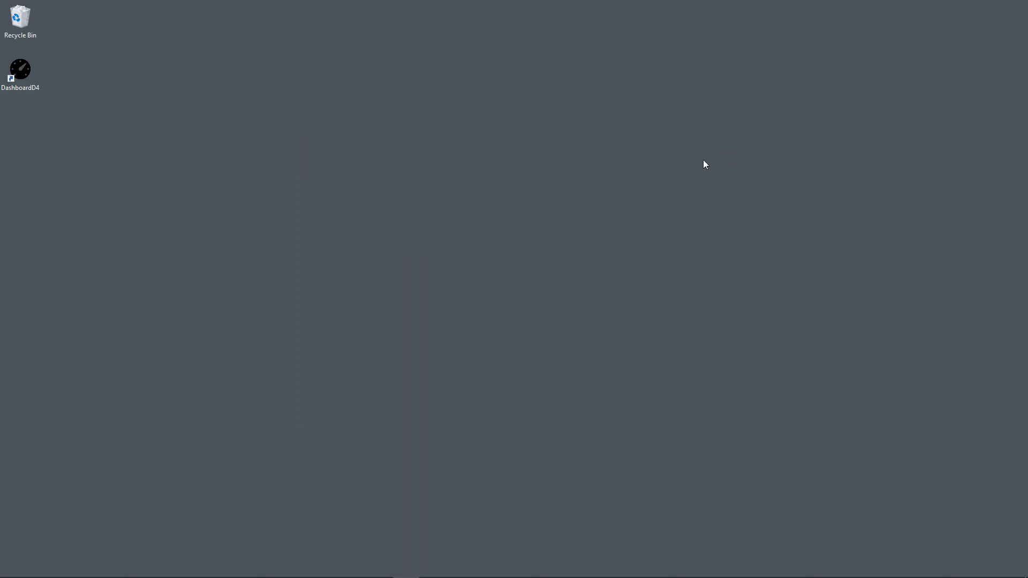
Launch the standalone DashboardD4 application from the desktop, view MyPoint's historical chart and close the application.
{"action": "left_click", "coordinate": [15, 73]}
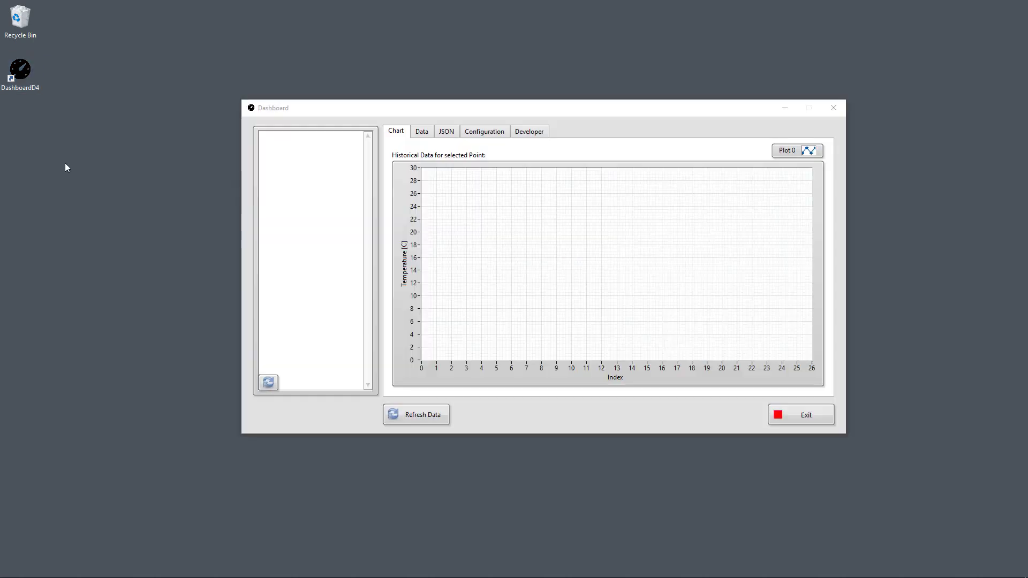
{"action": "mouse_move", "coordinate": [350, 109]}
{"action": "left_mouse_down"}
{"action": "mouse_move", "coordinate": [378, 116]}
{"action": "mouse_move", "coordinate": [351, 117]}
{"action": "left_mouse_up"}
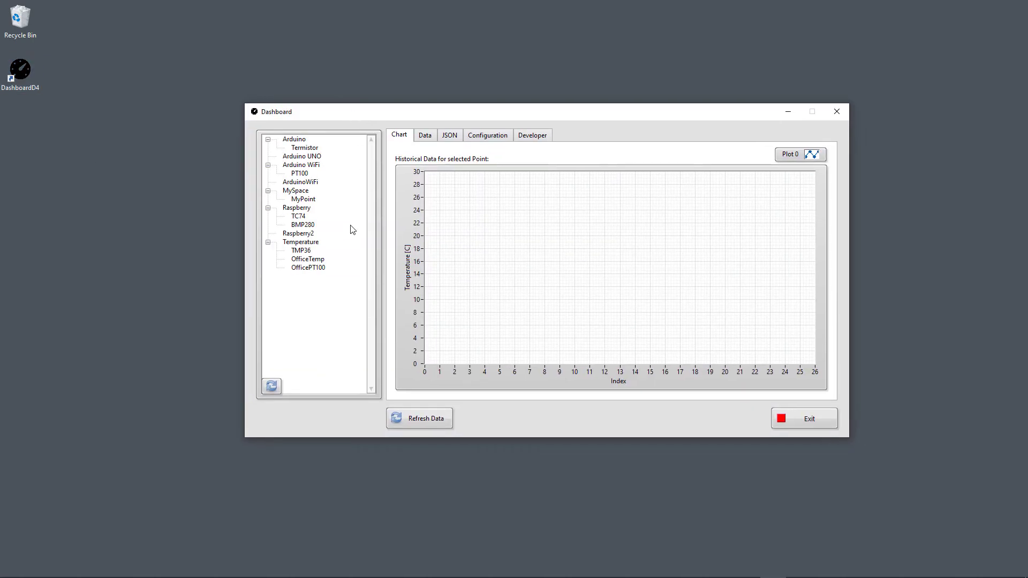
{"action": "left_click", "coordinate": [311, 201]}
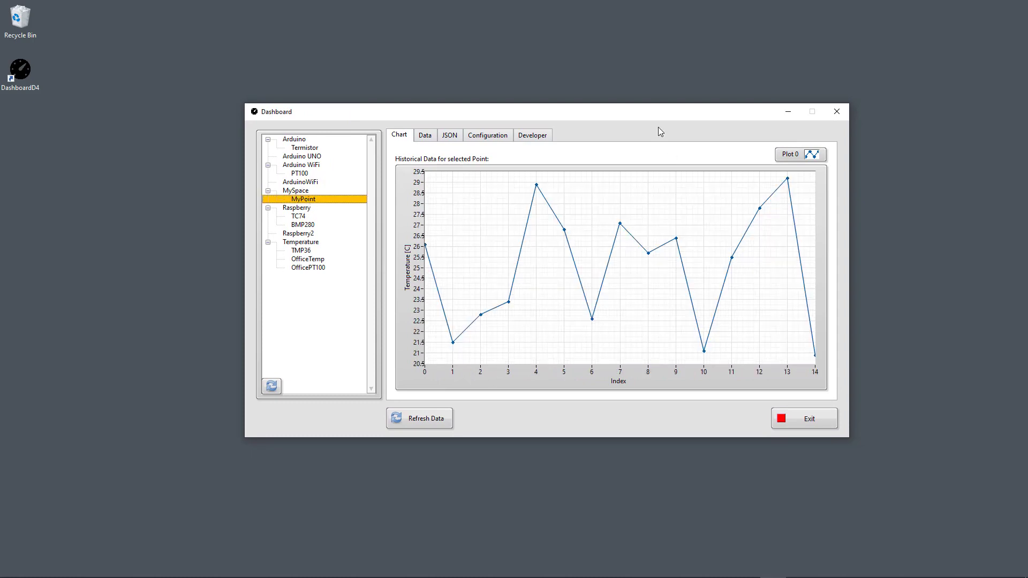
{"action": "mouse_move", "coordinate": [650, 114]}
{"action": "left_mouse_down"}
{"action": "mouse_move", "coordinate": [594, 126]}
{"action": "mouse_move", "coordinate": [670, 137]}
{"action": "mouse_move", "coordinate": [659, 131]}
{"action": "left_mouse_up"}
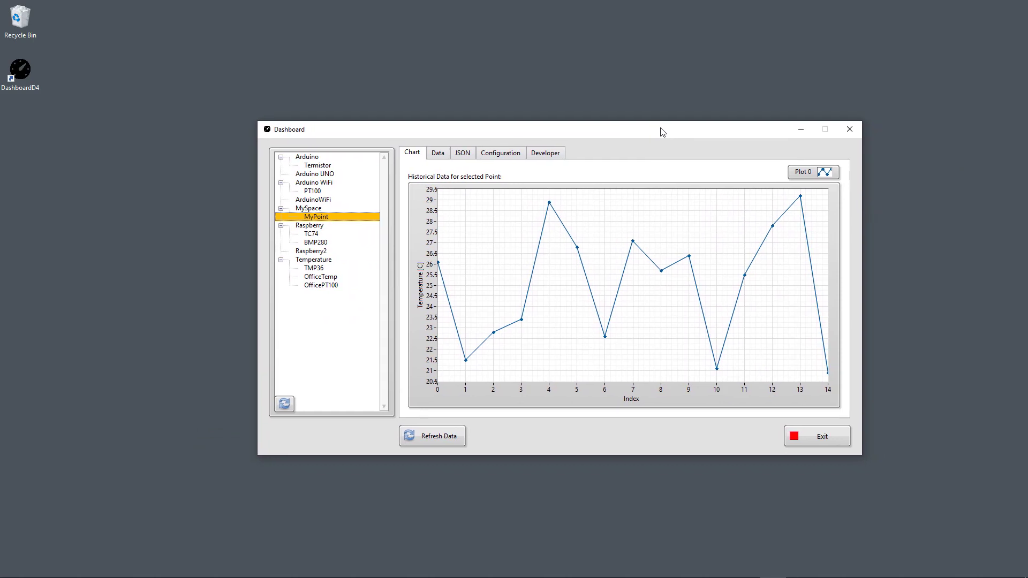
{"action": "mouse_move", "coordinate": [662, 133]}
{"action": "left_mouse_down"}
{"action": "mouse_move", "coordinate": [663, 93]}
{"action": "mouse_move", "coordinate": [656, 125]}
{"action": "left_mouse_up"}
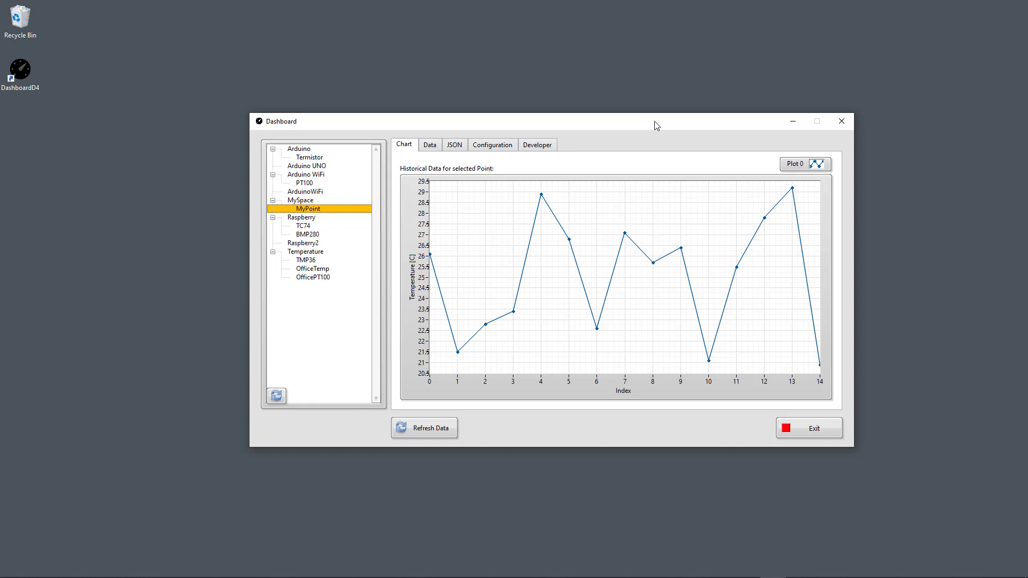
{"action": "key", "text": "alt+F4"}
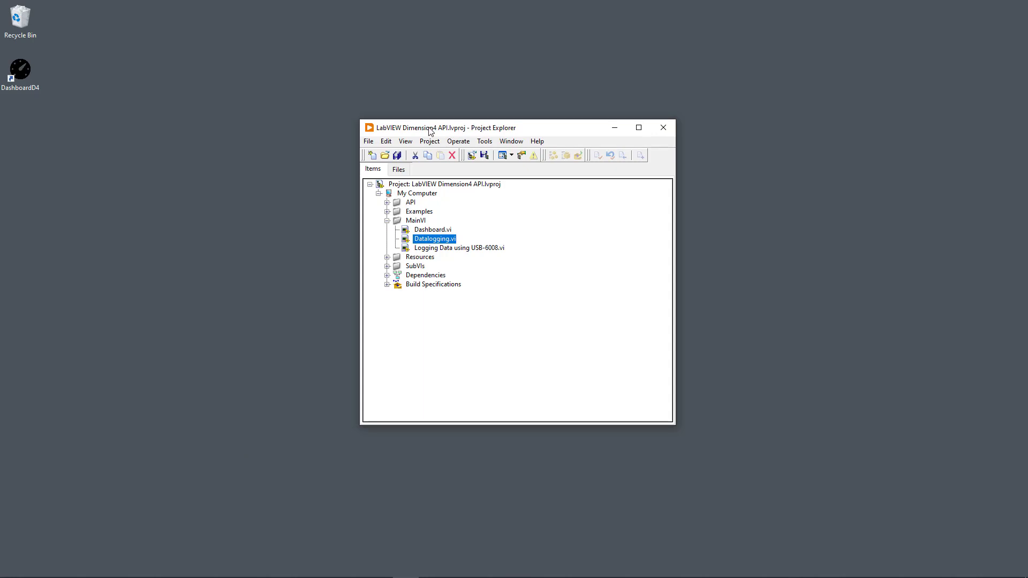
Open the block diagram of Datalogging.vi and show its "Read Sensor Data" case.
{"action": "double_click", "coordinate": [435, 239]}
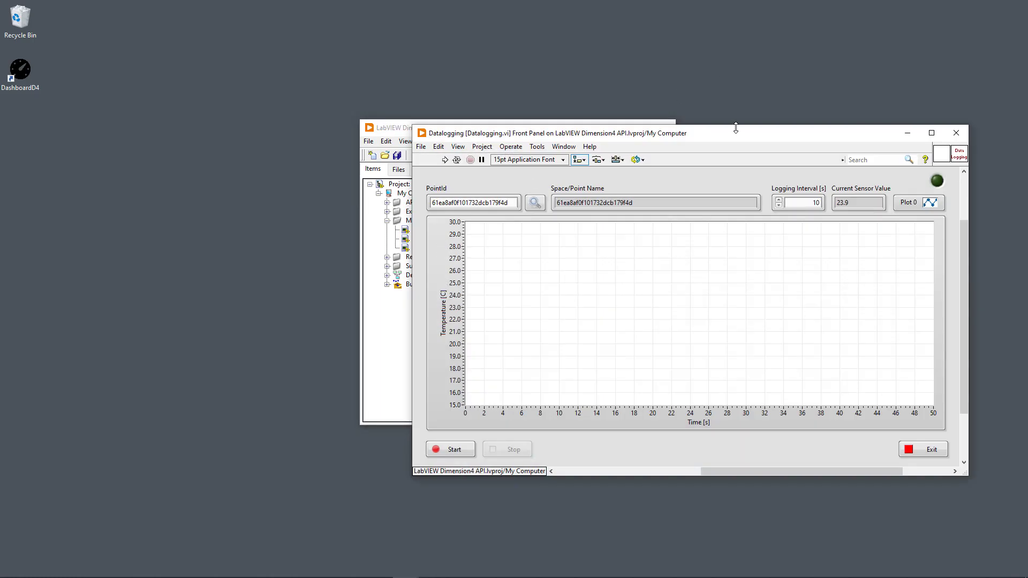
{"action": "key", "text": "ctrl+e"}
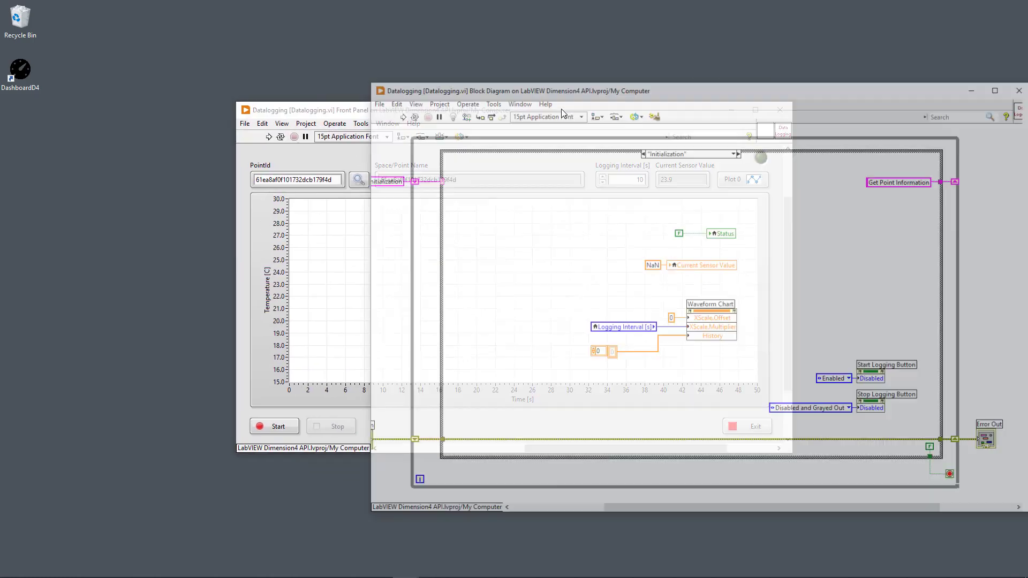
{"action": "left_click_drag", "start_coordinate": [736, 94], "coordinate": [551, 71]}
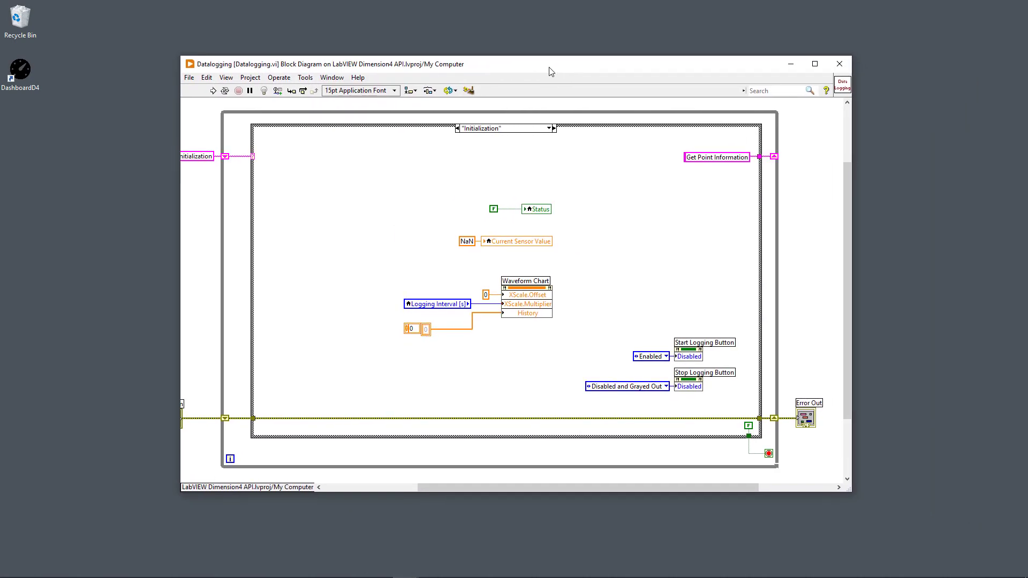
{"action": "left_click", "coordinate": [525, 128]}
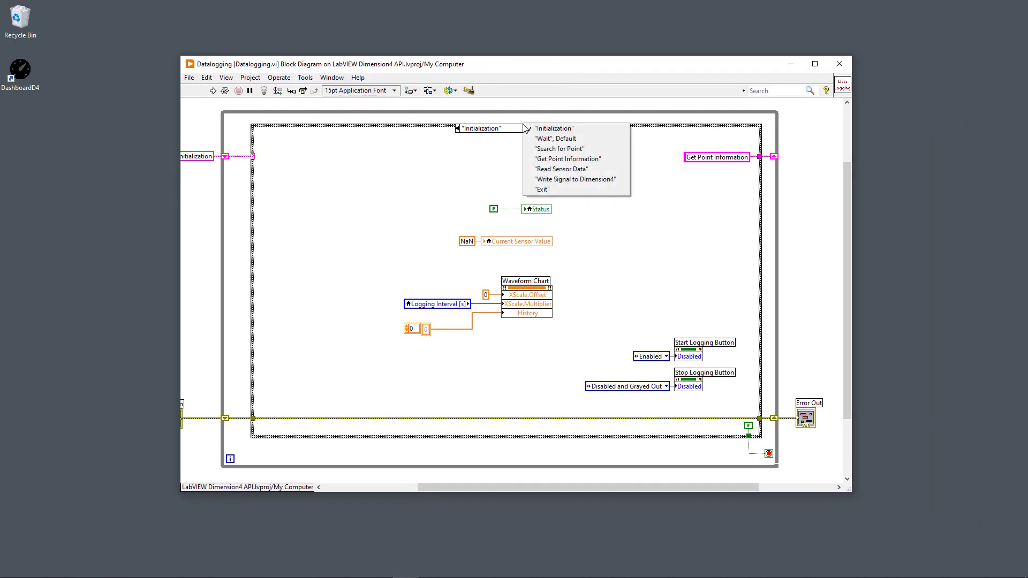
{"action": "left_click", "coordinate": [544, 170]}
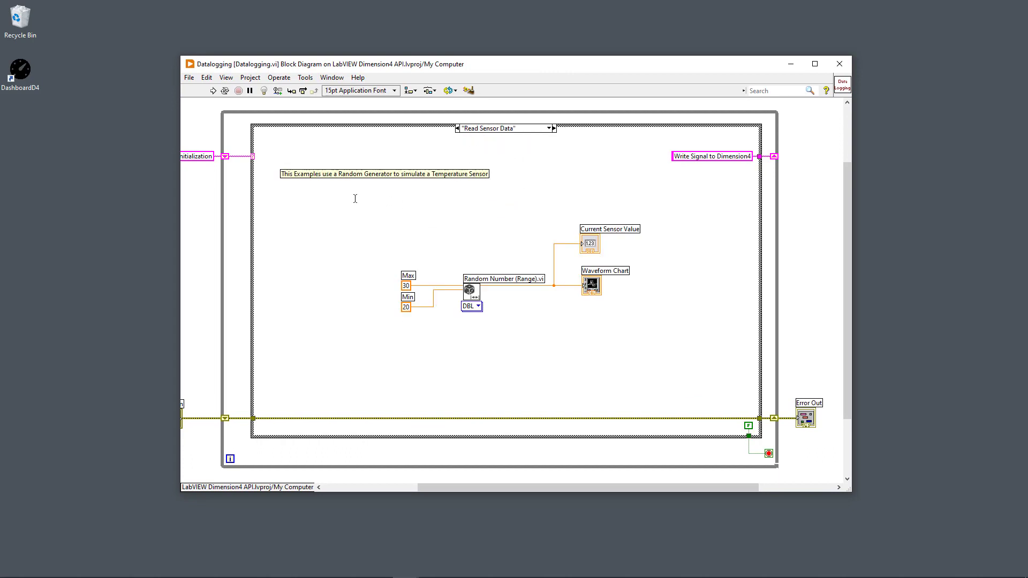
Examine the random number code that simulates the temperature sensor, and close Datalogging.vi's block diagram and front panel.
{"action": "left_click_drag", "start_coordinate": [354, 199], "coordinate": [701, 380]}
{"action": "right_click", "coordinate": [328, 195]}
{"action": "left_click_drag", "start_coordinate": [528, 270], "coordinate": [696, 369]}
{"action": "left_click", "coordinate": [696, 368]}
{"action": "left_click_drag", "start_coordinate": [701, 365], "coordinate": [337, 211]}
{"action": "left_click", "coordinate": [841, 69]}
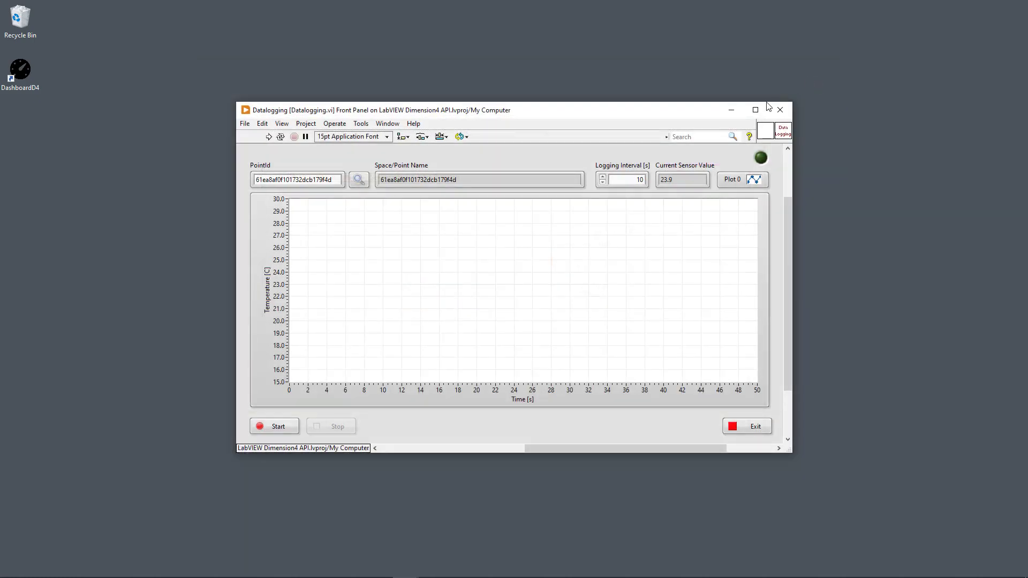
{"action": "left_click", "coordinate": [784, 113]}
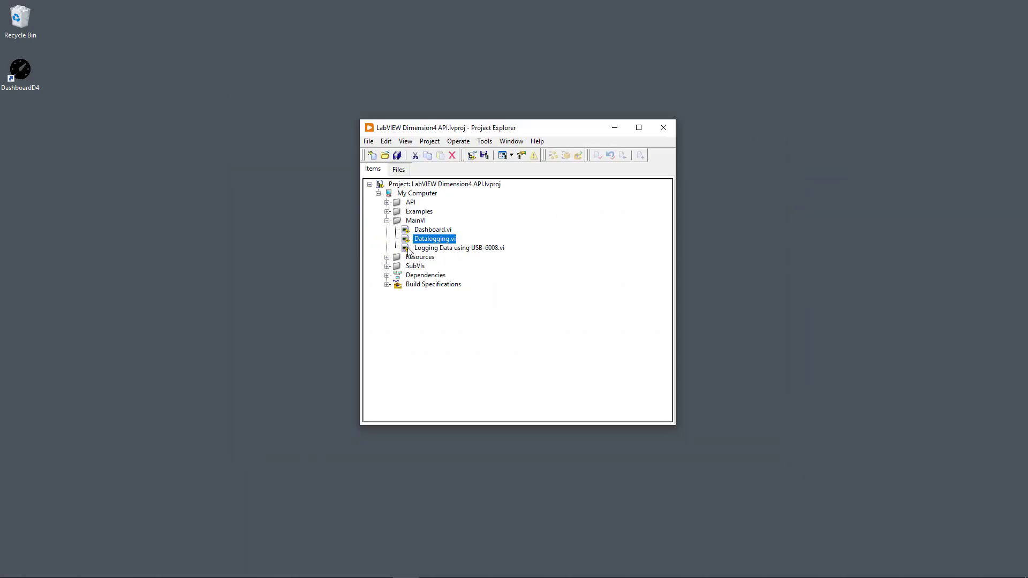
Open the block diagram of Logging Data using USB-6008.vi and examine its DAQ Assistant reading, scaling code and TMP36 sensor comment.
{"action": "left_click", "coordinate": [449, 249]}
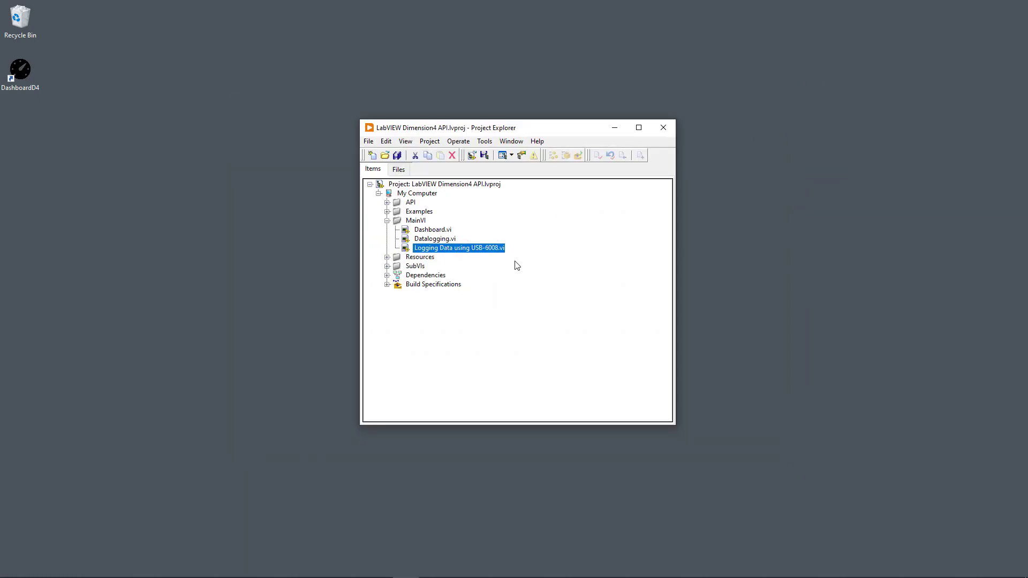
{"action": "double_click", "coordinate": [481, 248]}
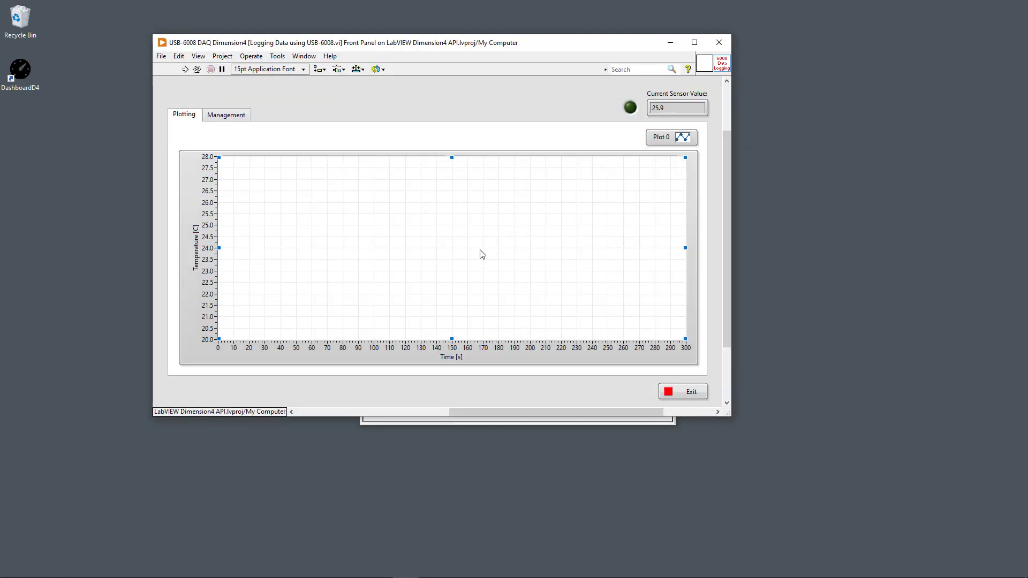
{"action": "key", "text": "ctrl+e"}
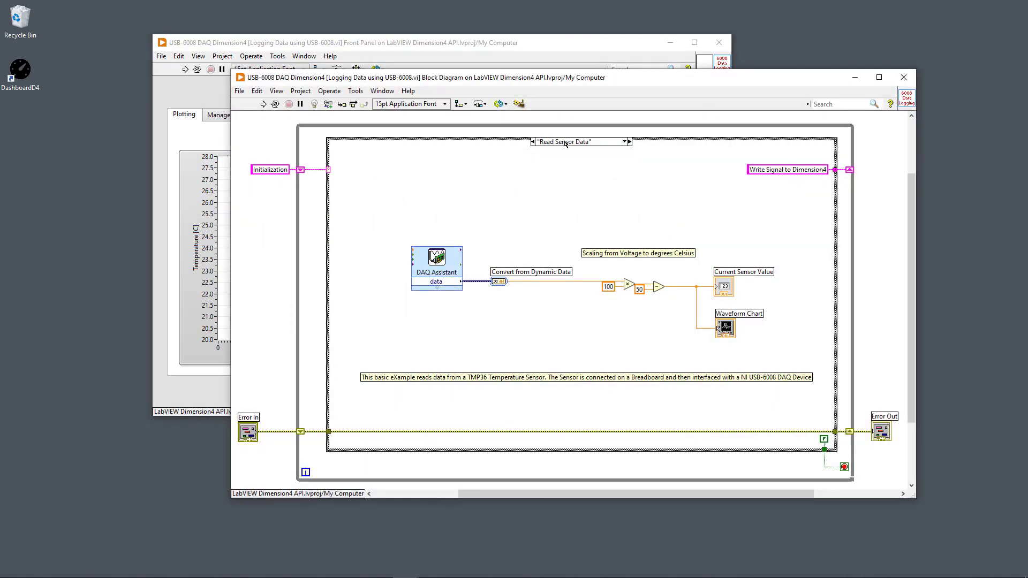
{"action": "left_click_drag", "start_coordinate": [352, 194], "coordinate": [817, 409]}
{"action": "left_click", "coordinate": [578, 396]}
{"action": "left_click", "coordinate": [697, 379]}
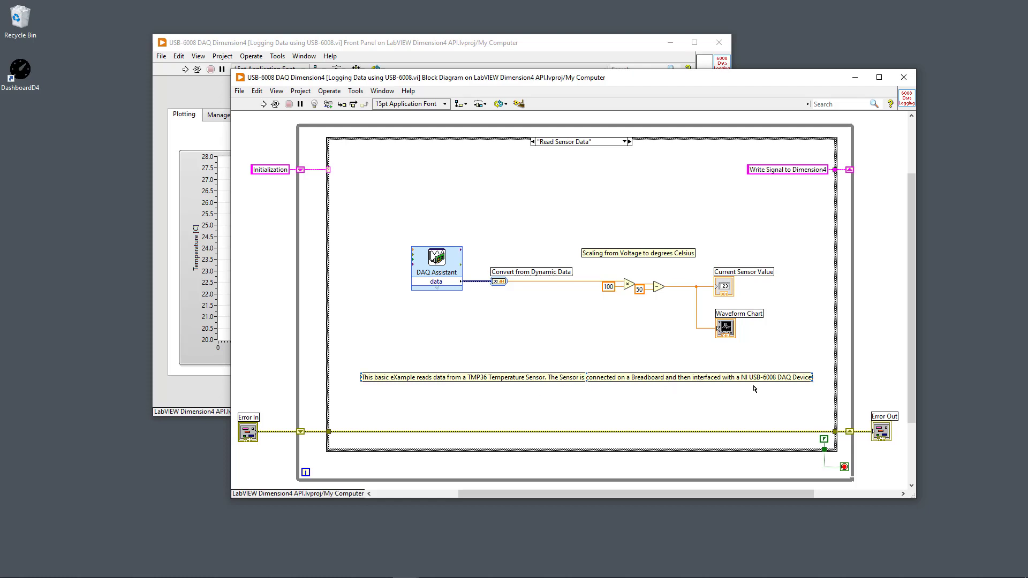